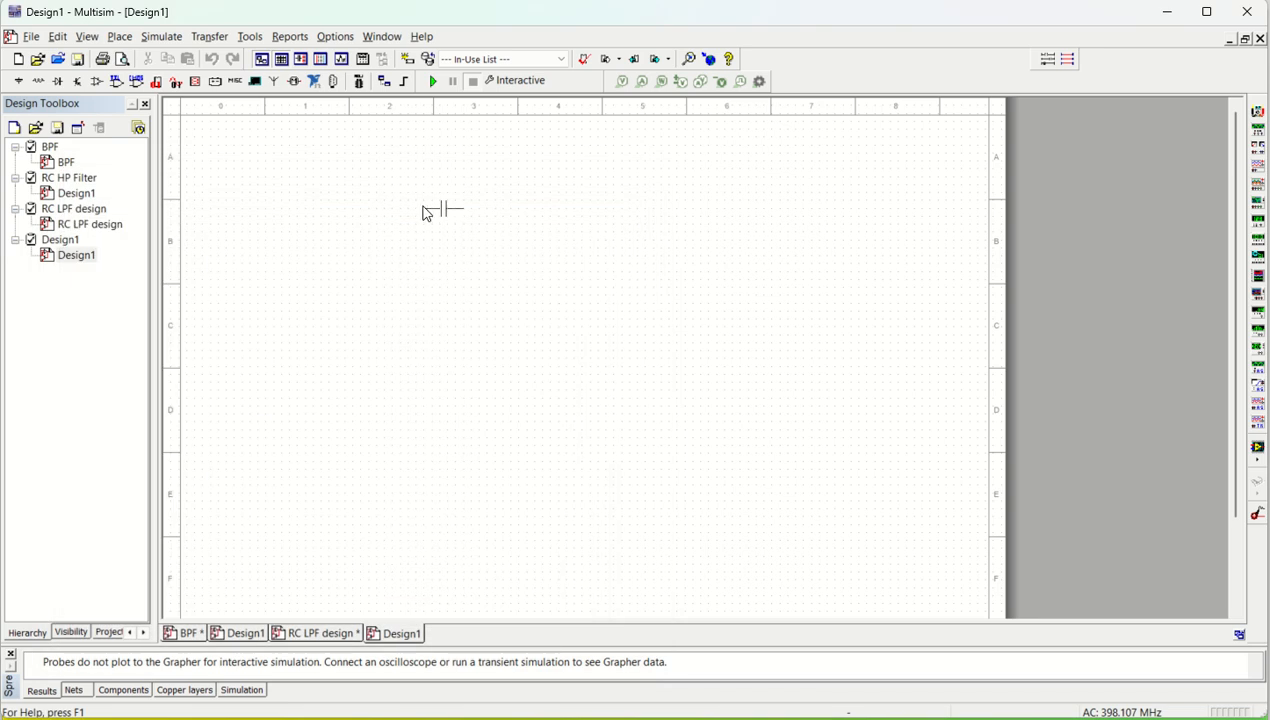
Step: Place the 1 µF capacitor on the schematic and a vertical 1 kΩ resistor below and to the right of it
click(447, 250)
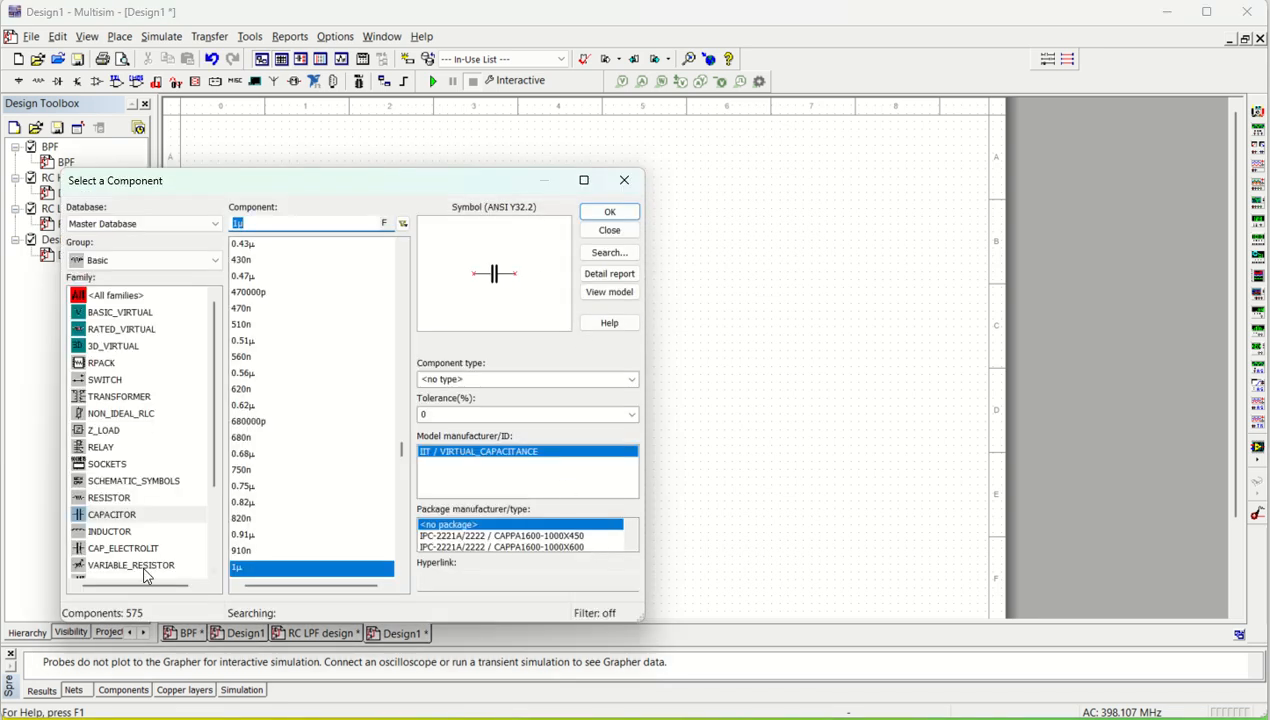
click(112, 498)
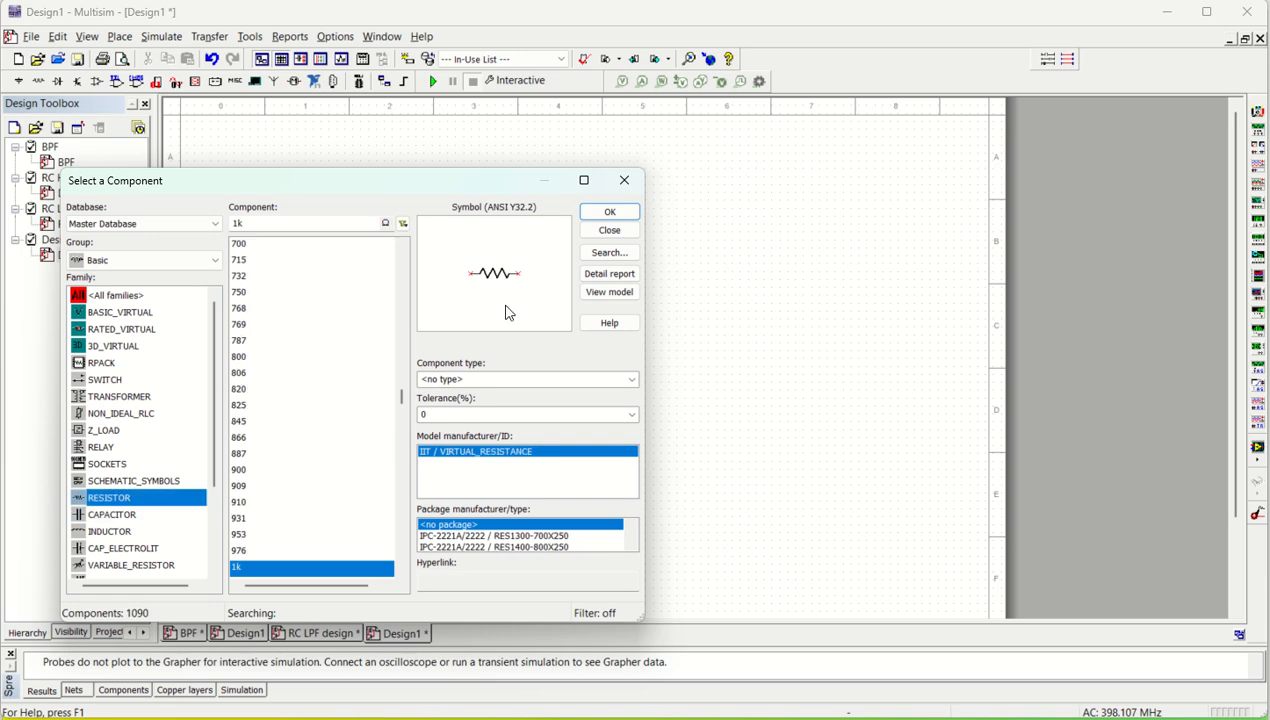
click(609, 212)
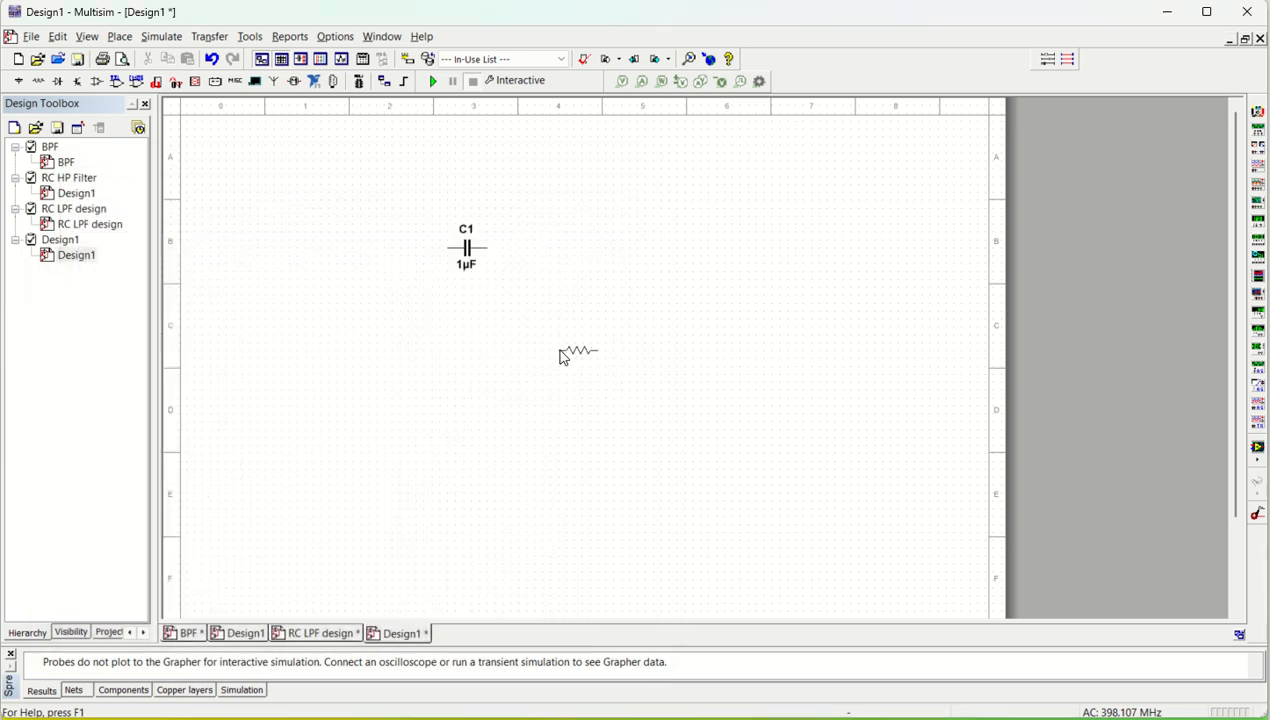
key(ctrl+r)
key(Escape)
click(526, 281)
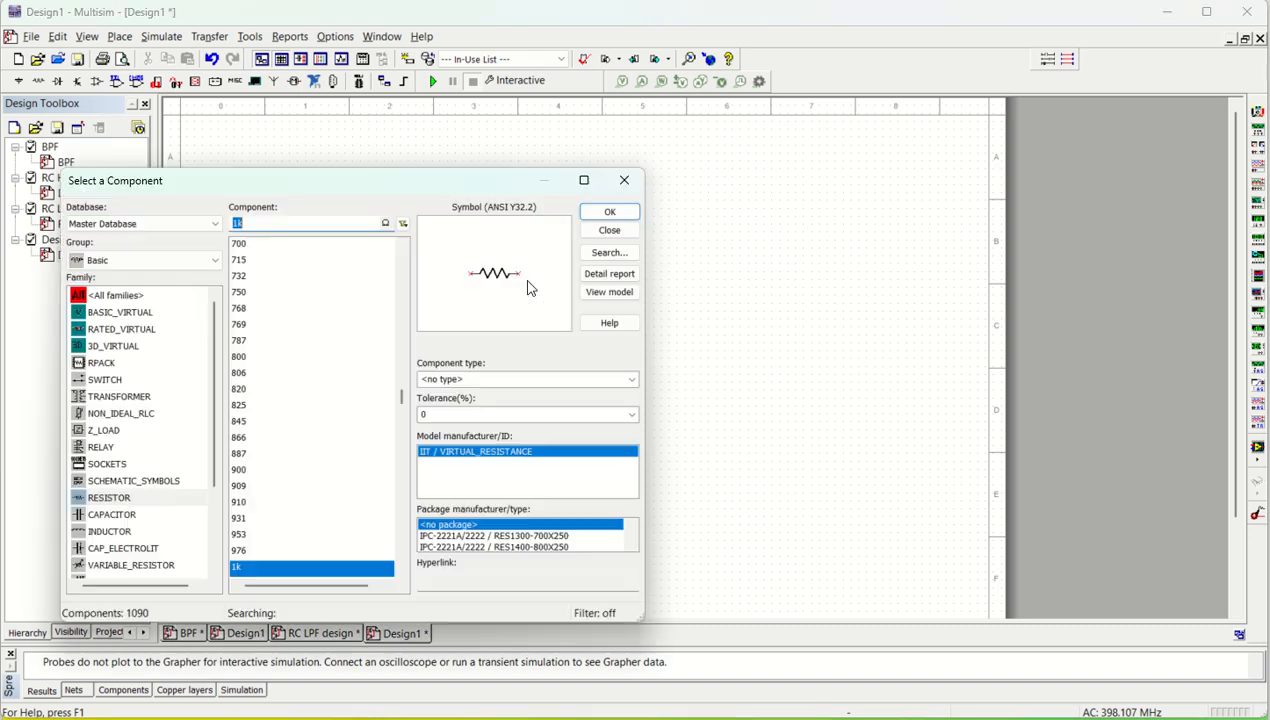
Step: Place an analog GROUND from the power sources family below and to the left of the capacitor
click(144, 262)
click(127, 296)
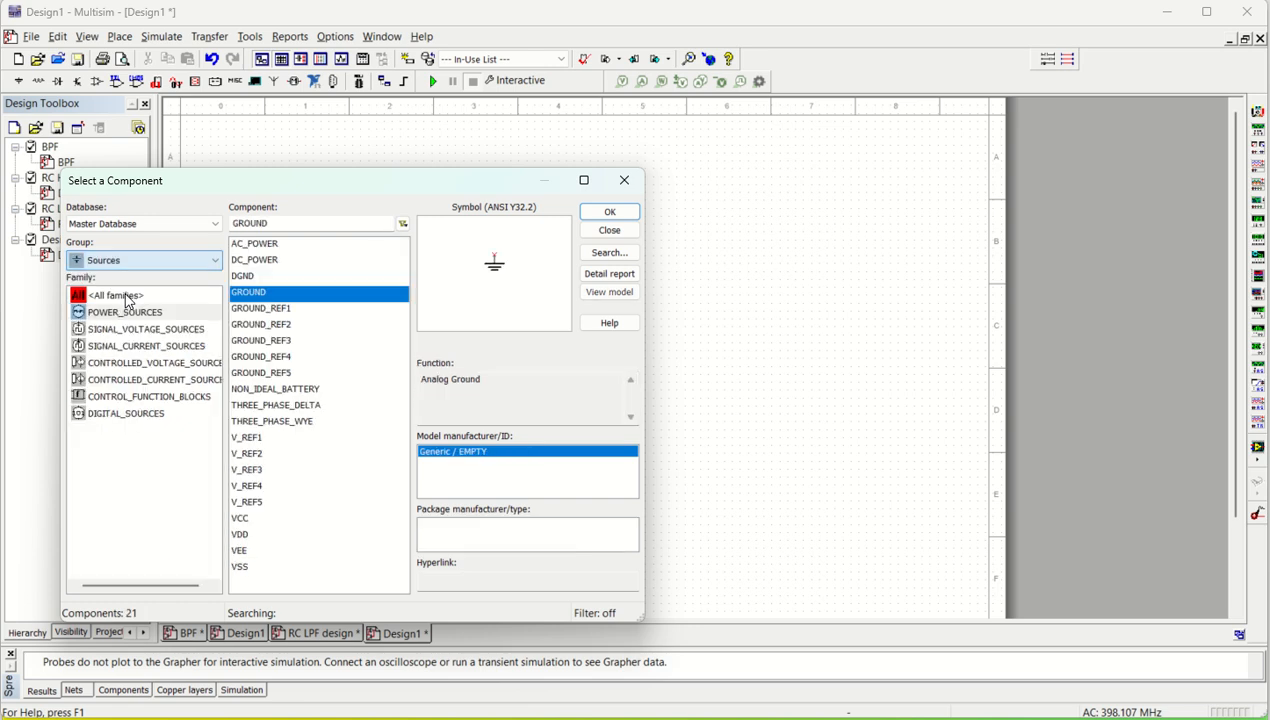
click(125, 313)
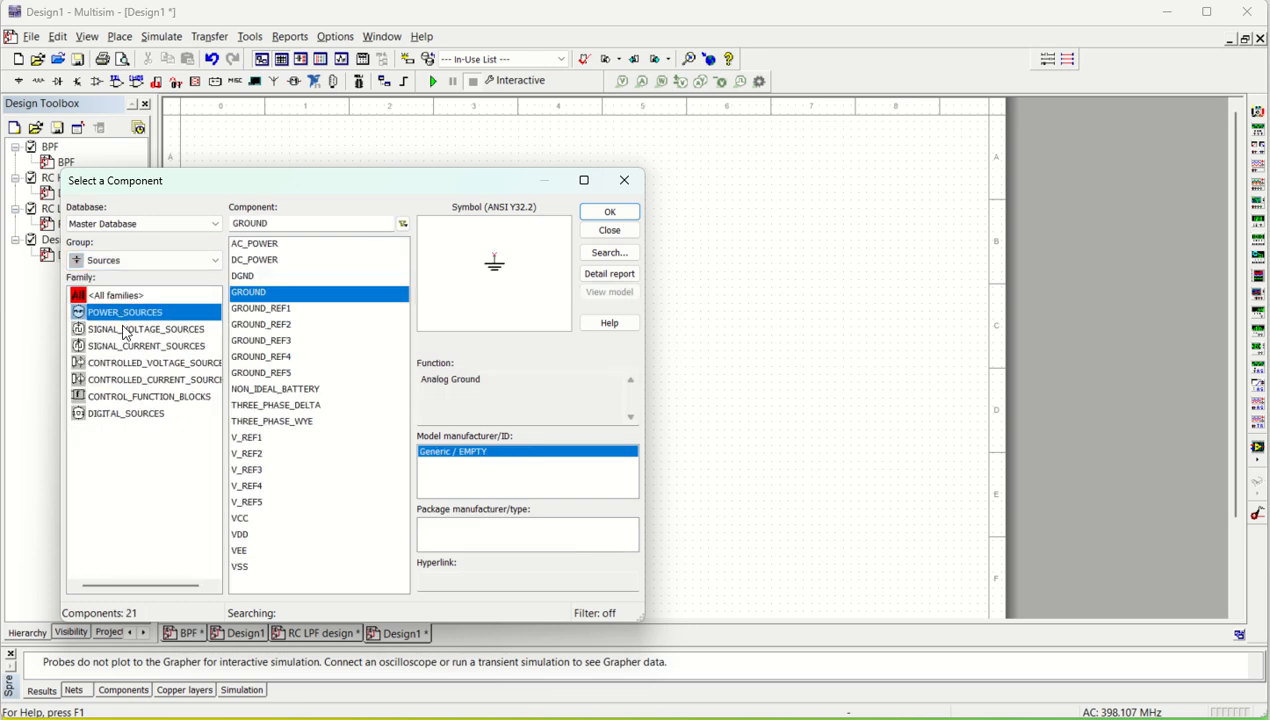
click(612, 213)
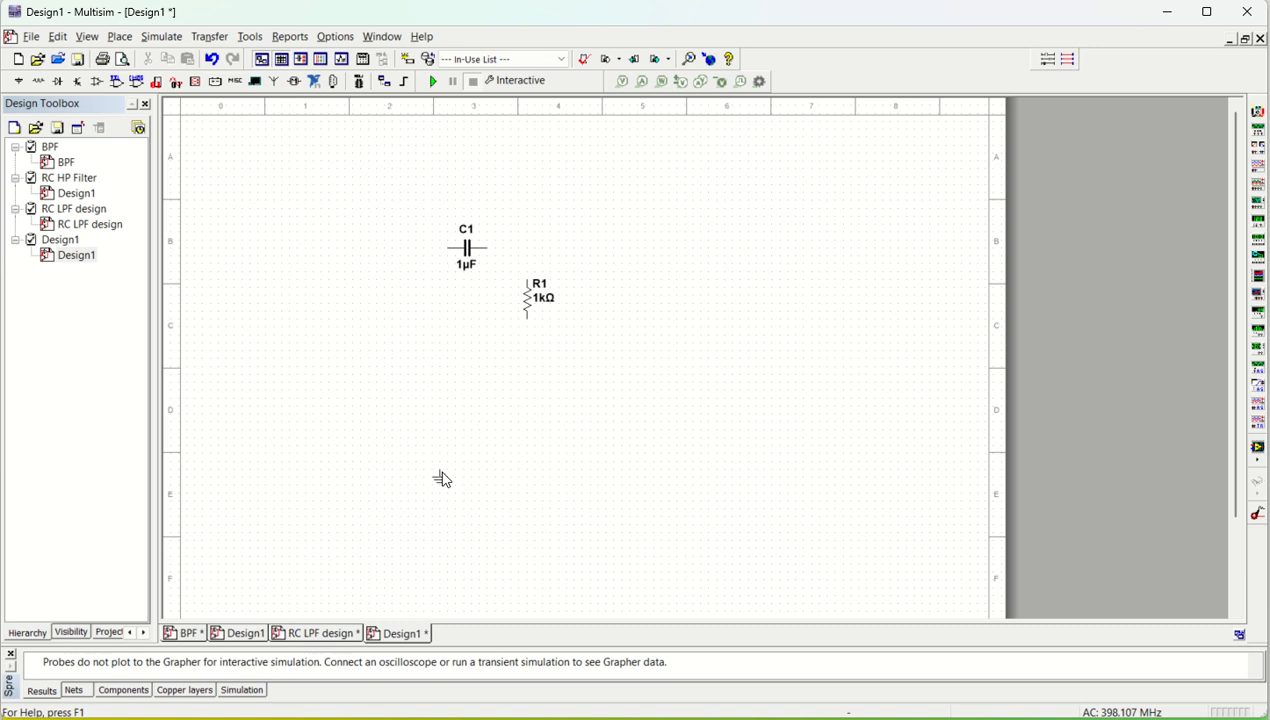
click(362, 358)
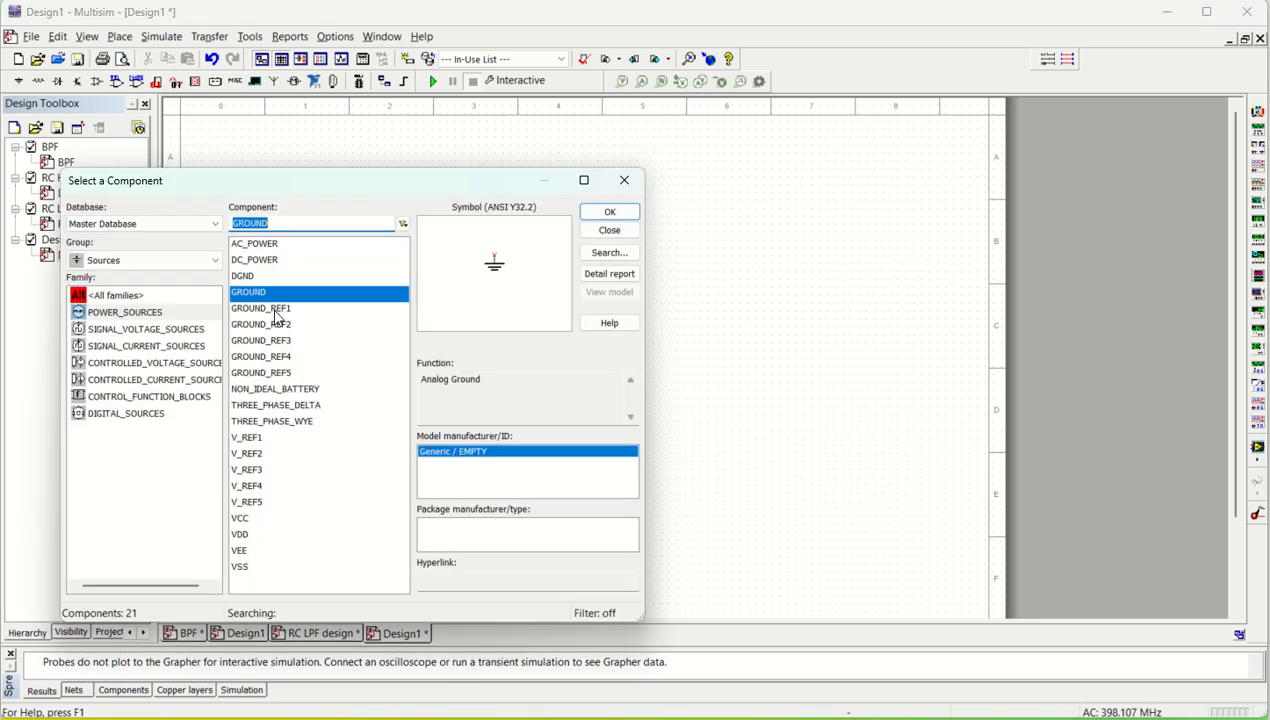
Step: Place an AC_VOLTAGE signal source above the ground symbol and move the ground further down to leave room for wiring
click(122, 331)
click(612, 214)
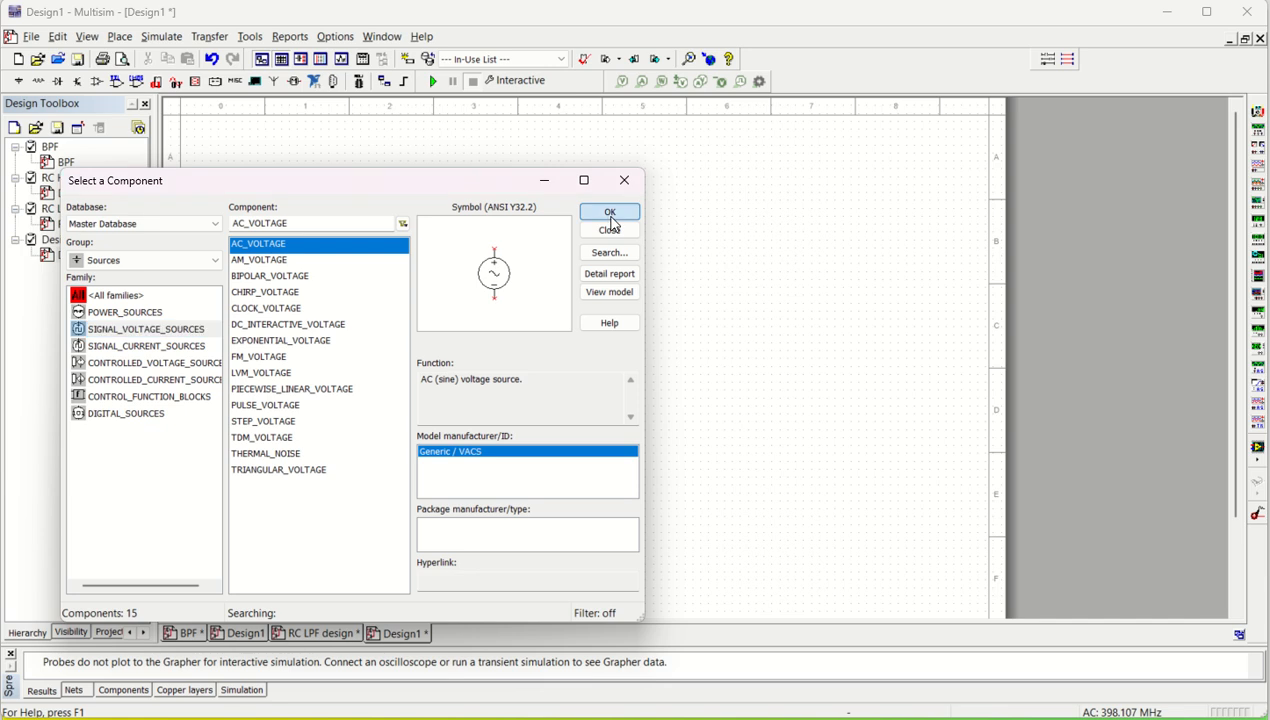
click(362, 337)
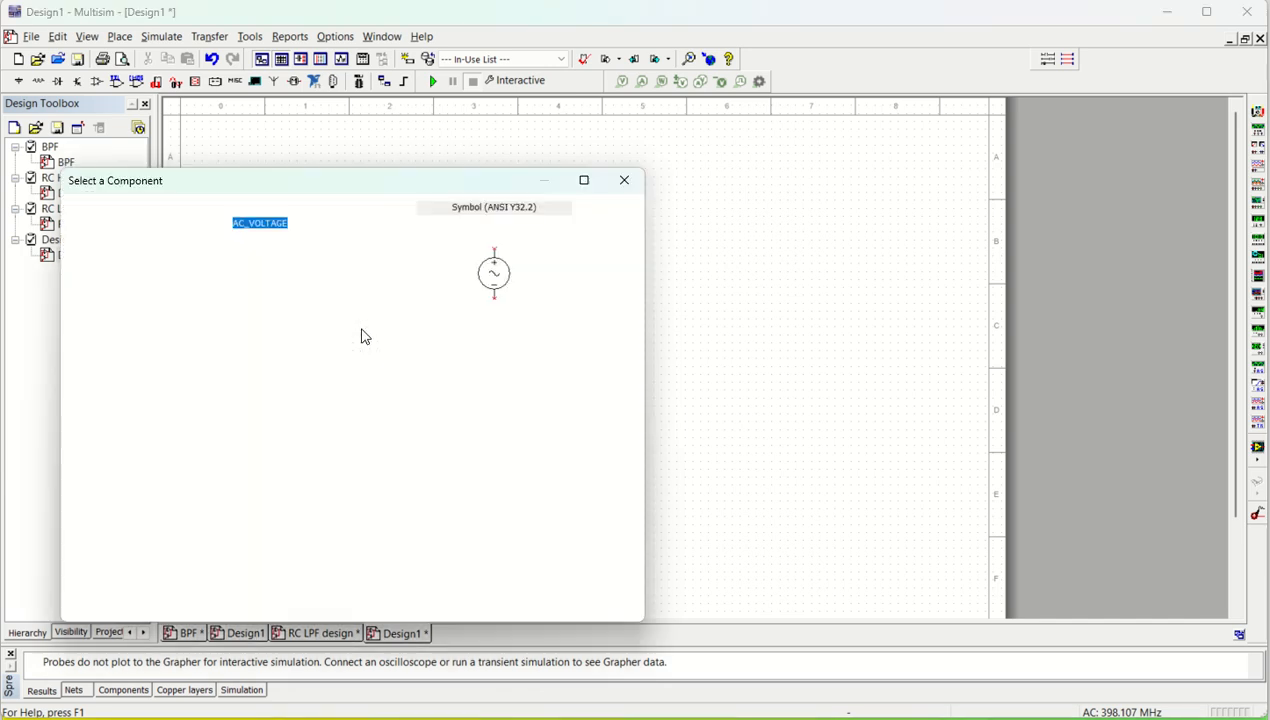
click(625, 182)
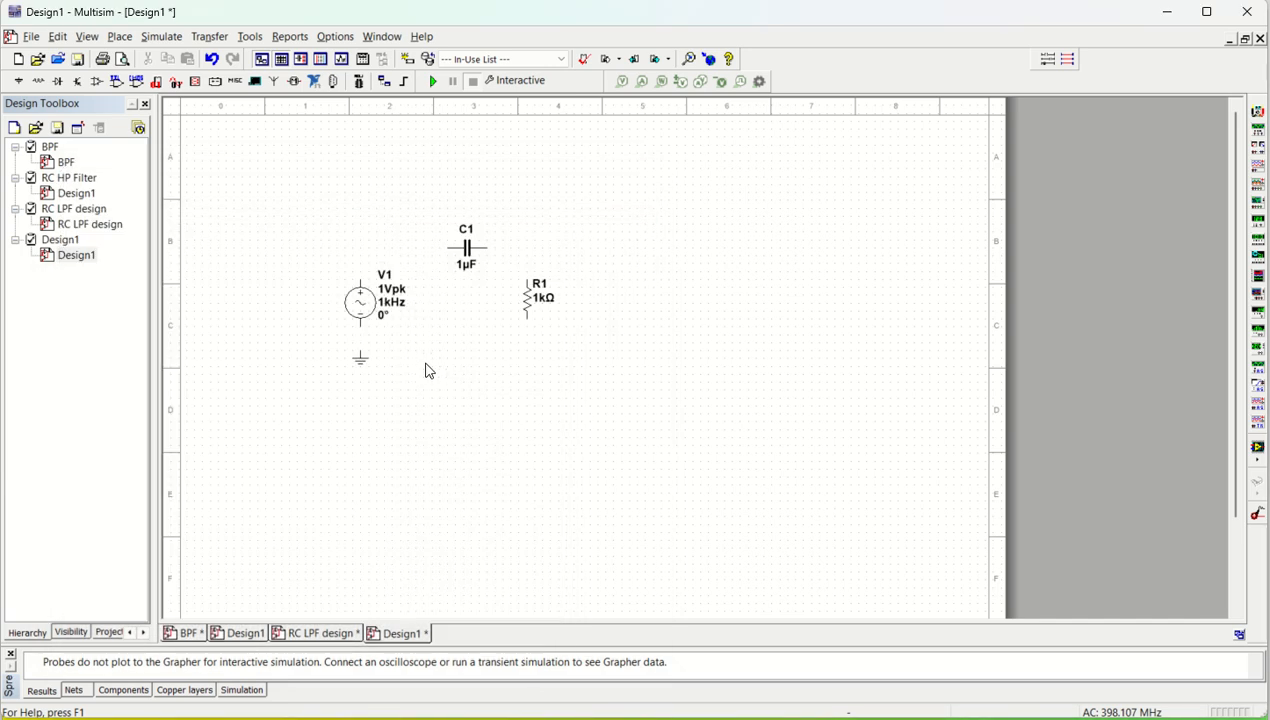
drag(361, 358, 366, 394)
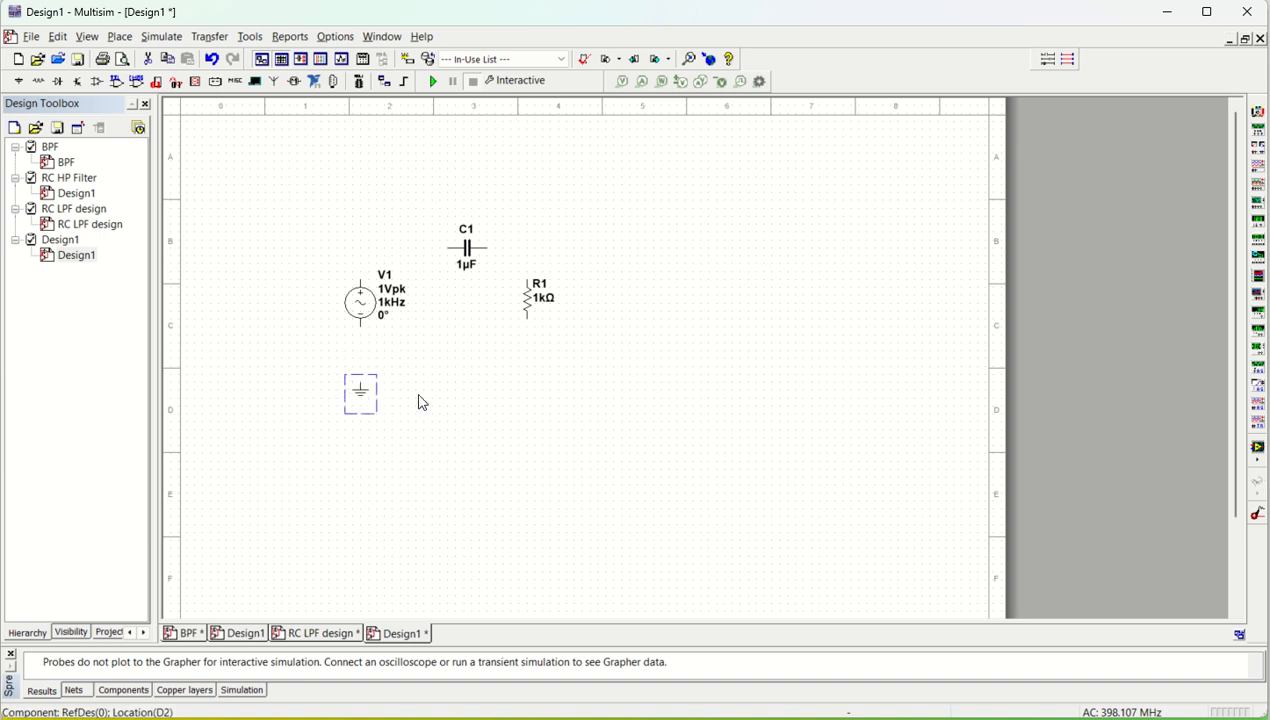
click(450, 395)
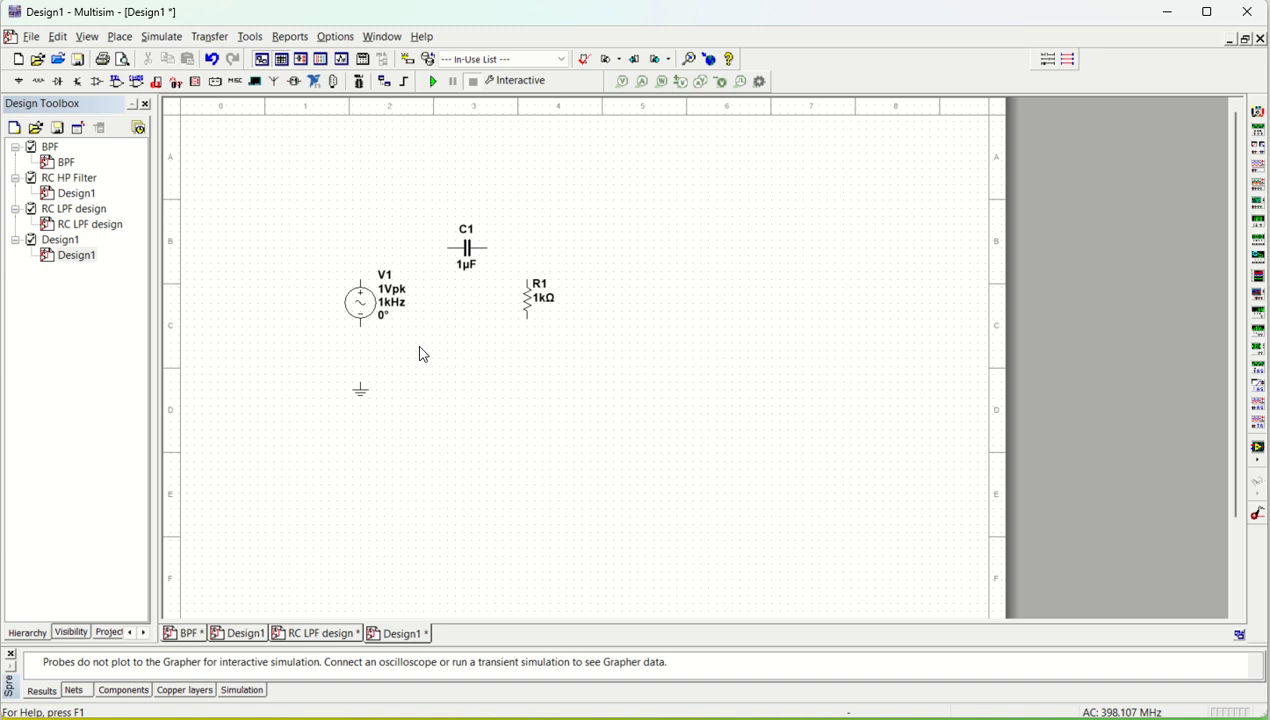
Step: Add the text "HPF design and simulation" above the components
scroll(431, 354, up, 2)
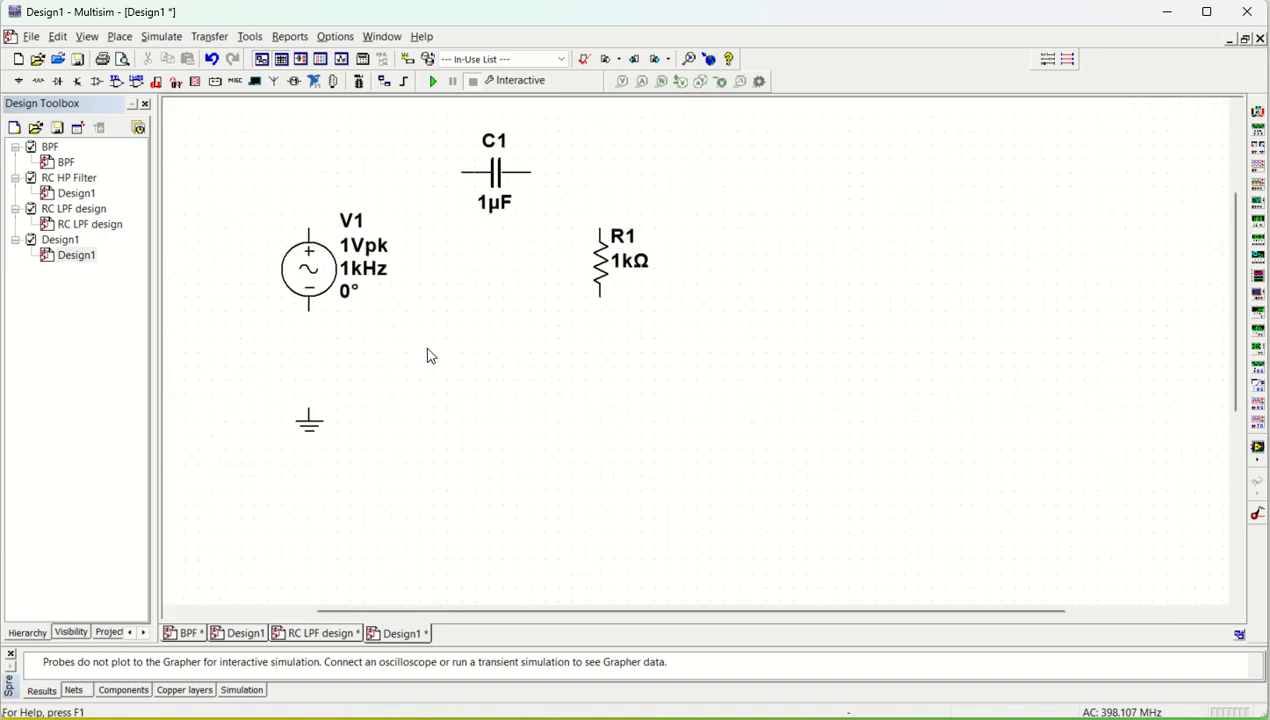
scroll(461, 369, up, 2)
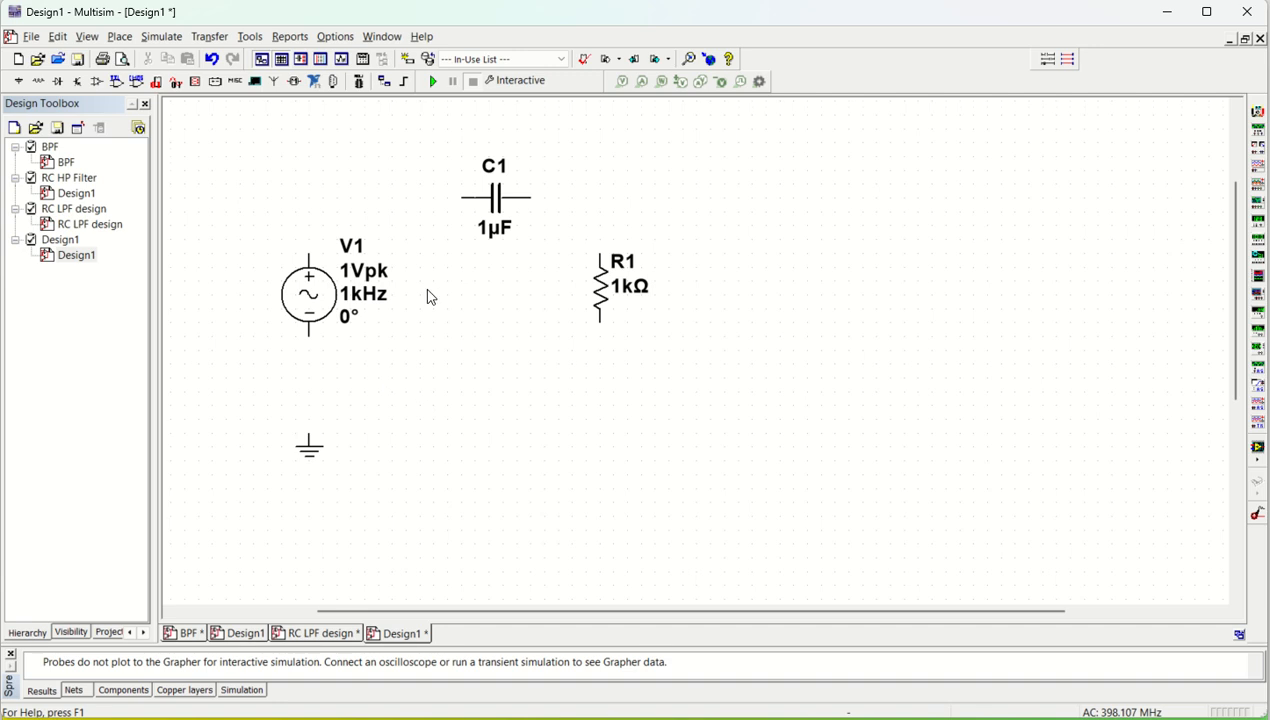
scroll(430, 296, up, 3)
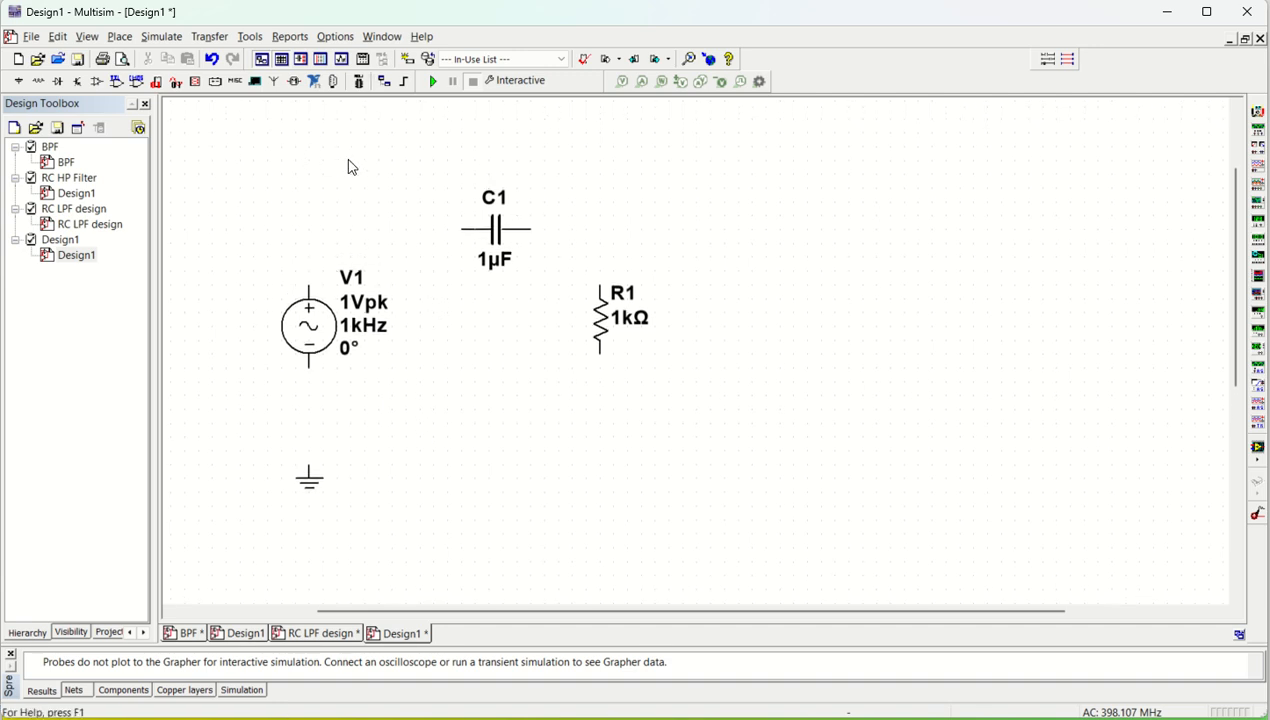
click(114, 40)
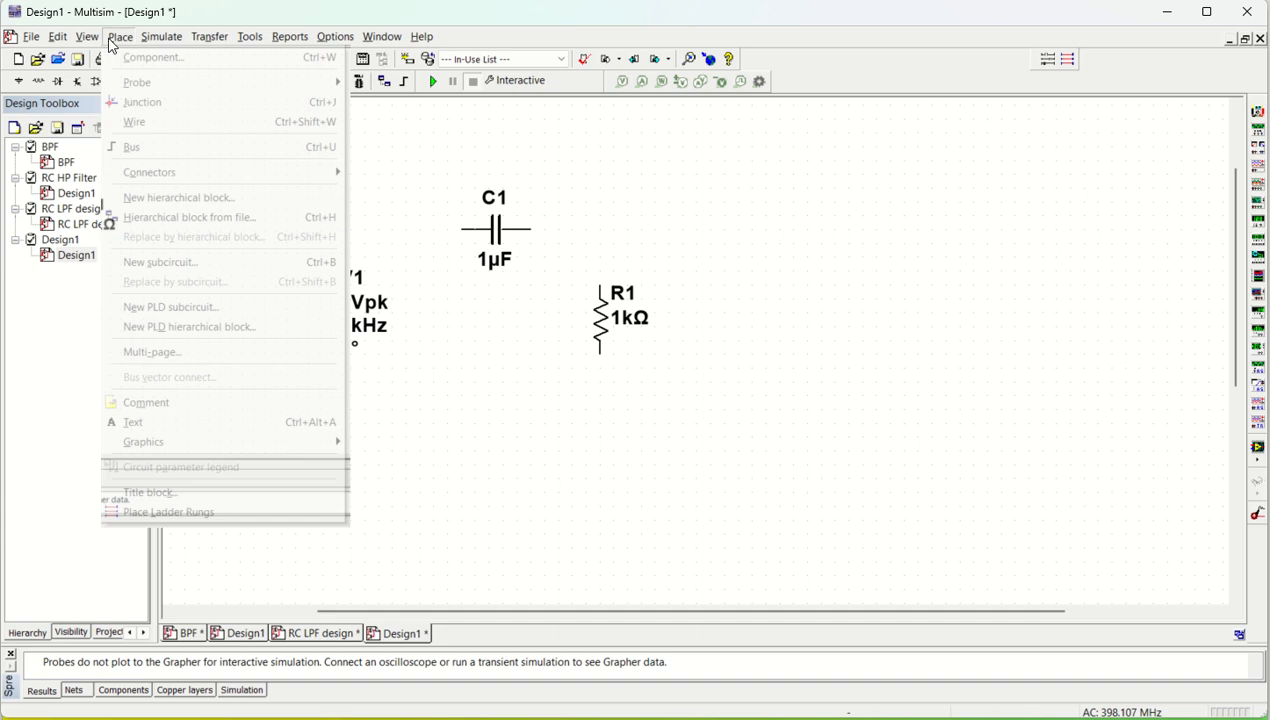
click(132, 434)
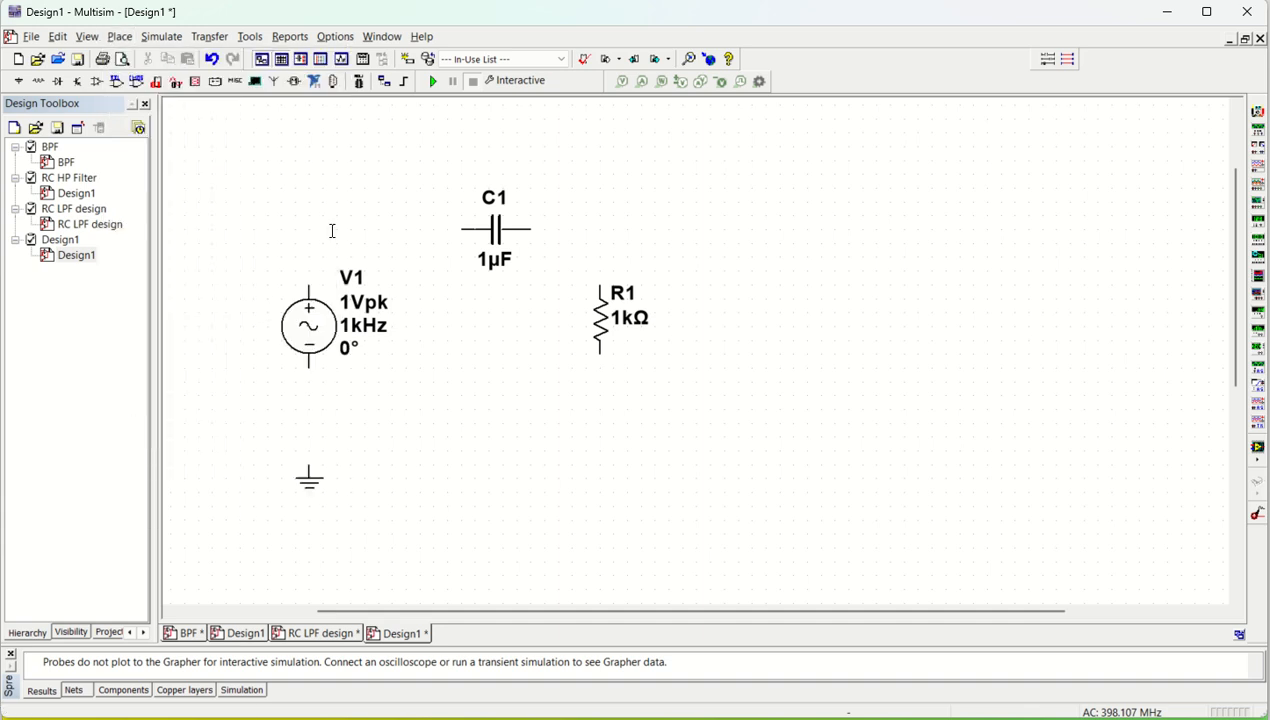
click(287, 137)
text(HP)
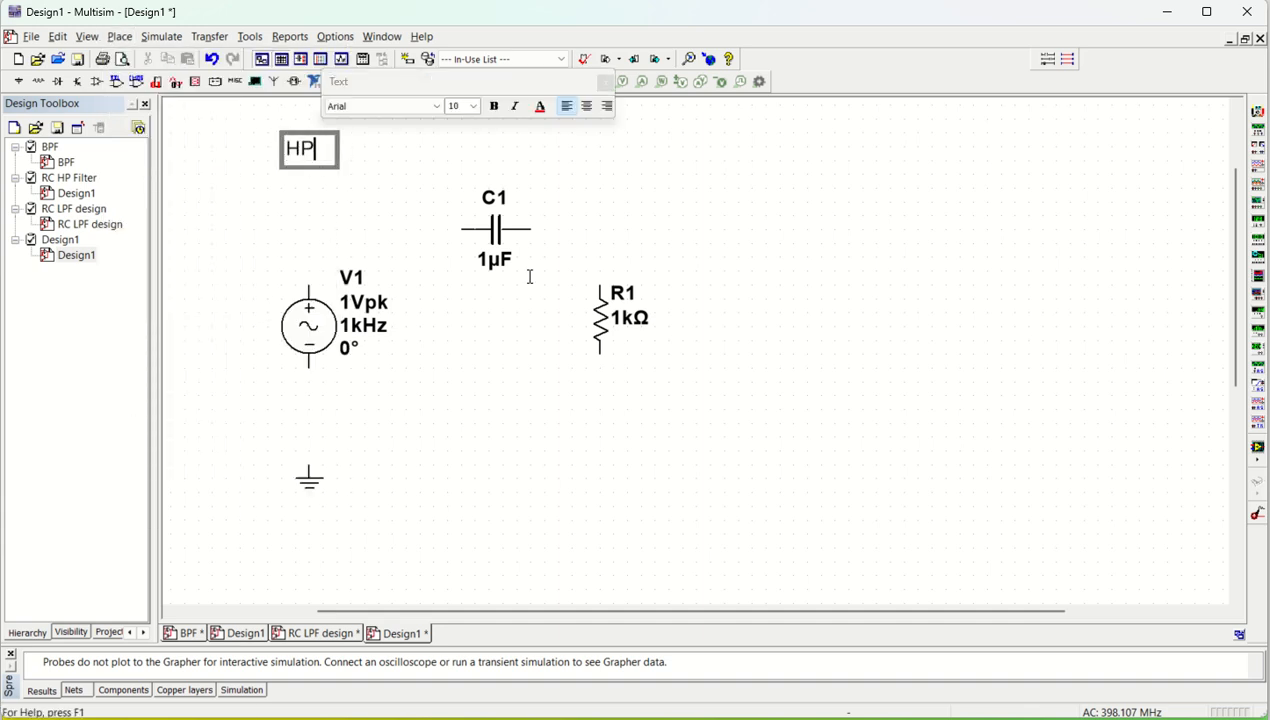
text(F design)
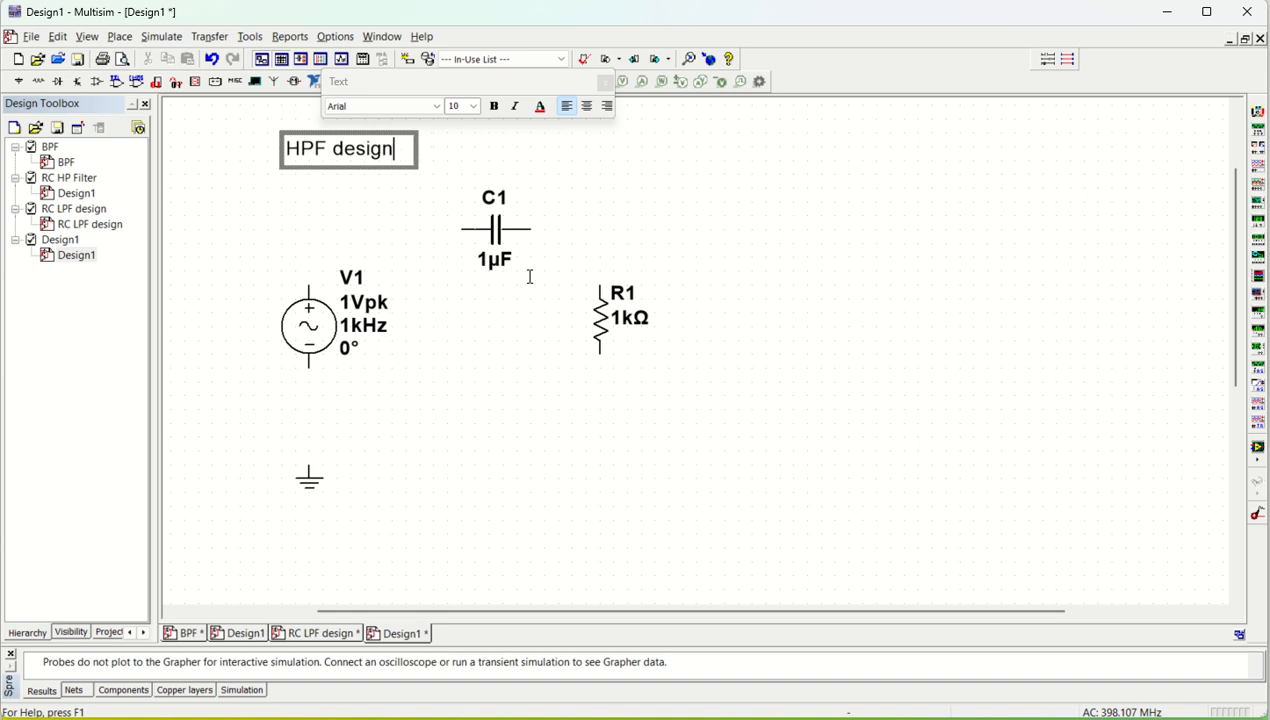
text( and simulation)
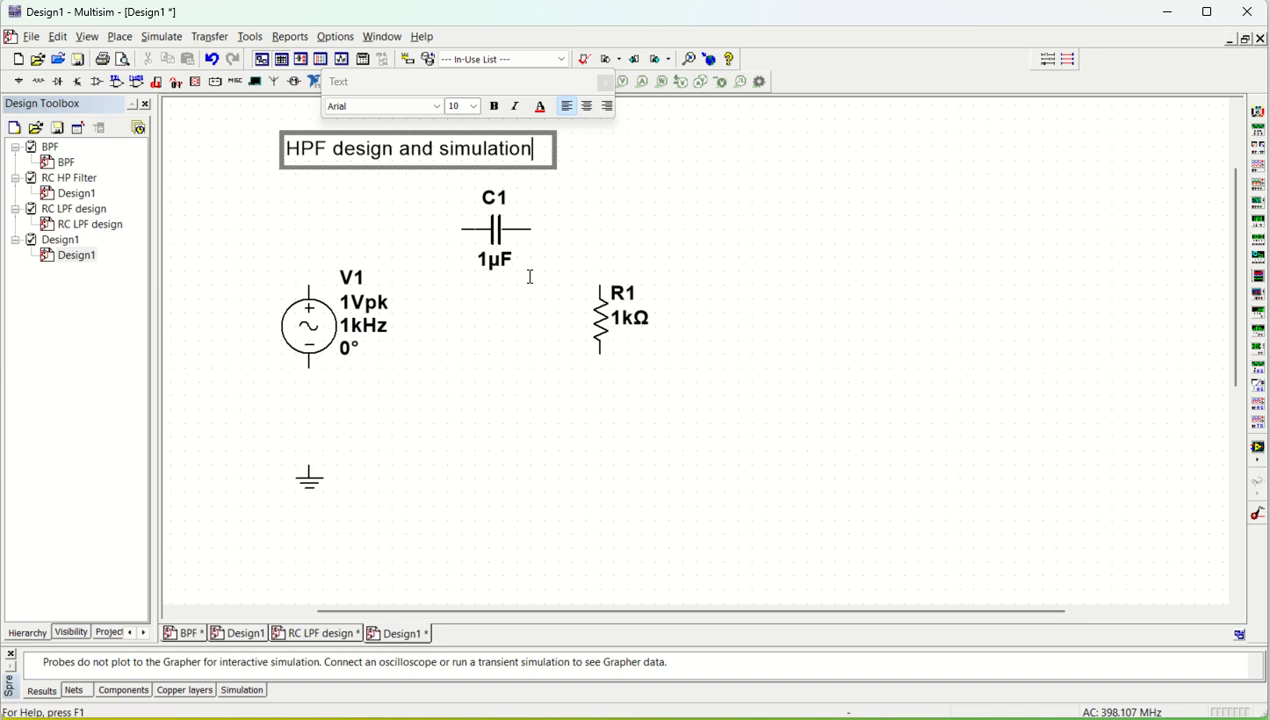
Step: Color the title text blue and shift it right so it sits centered above the capacitor
key(ctrl+a)
click(540, 108)
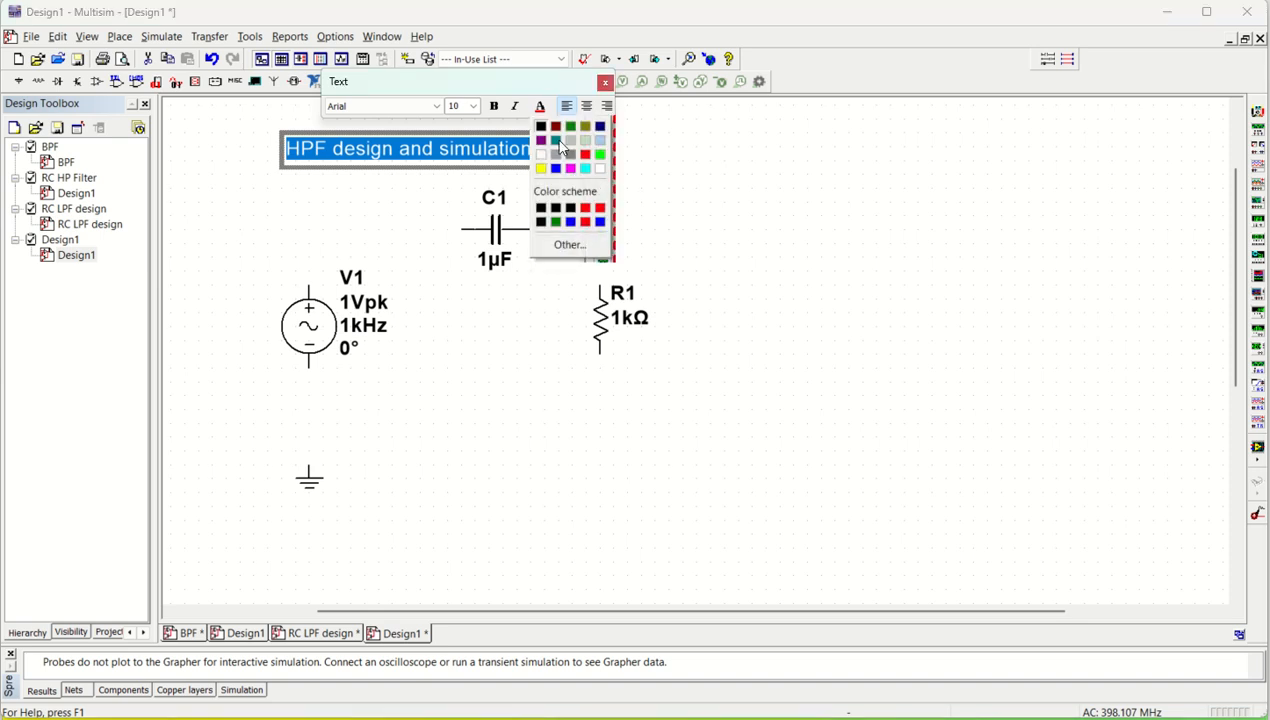
click(556, 168)
click(856, 228)
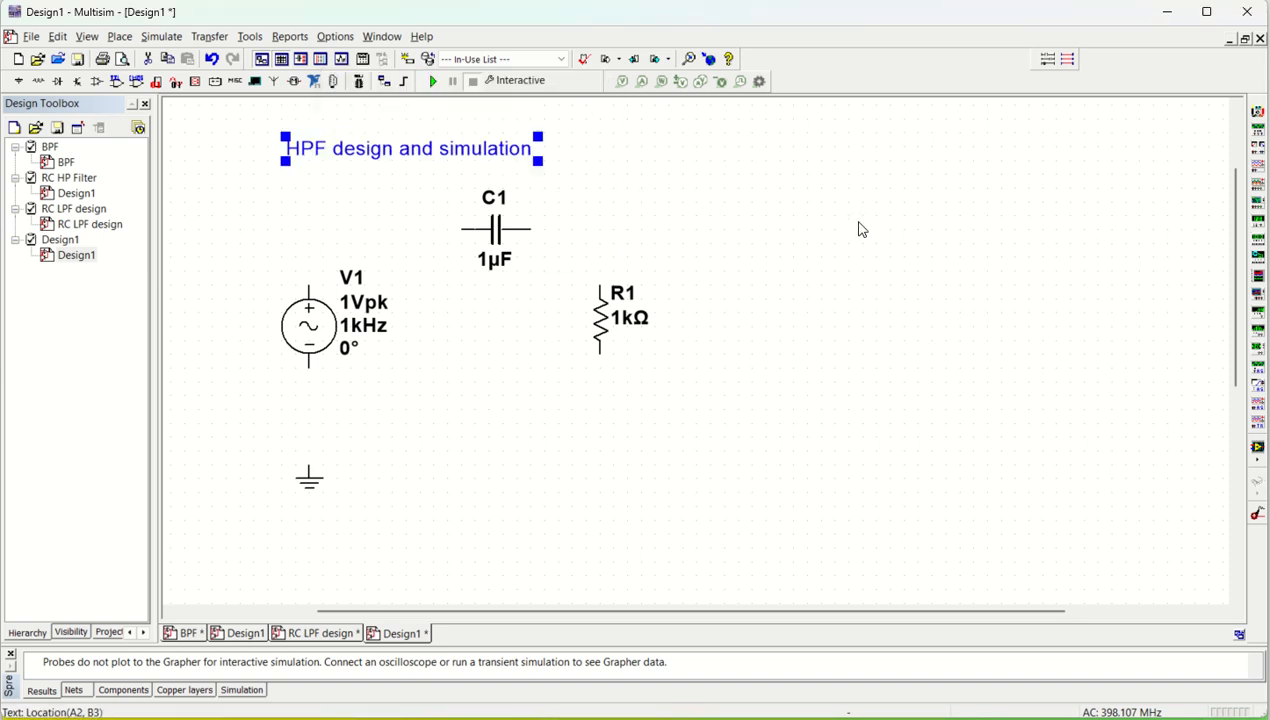
drag(380, 152, 465, 157)
click(818, 266)
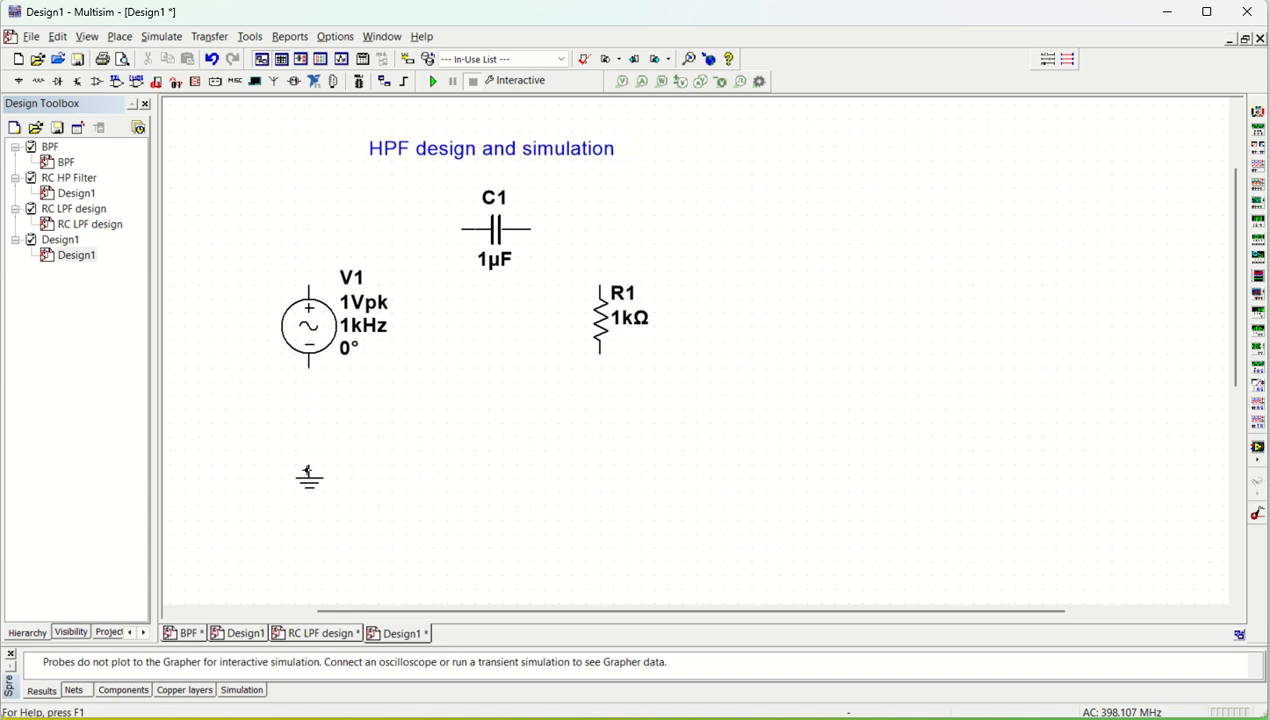
Step: Wire the source to ground, connect its positive end through C1 to R1, and join R1's lower end to the ground wire
drag(307, 470, 309, 366)
mouse_move(305, 250)
mouse_down()
mouse_move(482, 258)
mouse_move(459, 227)
mouse_move(606, 272)
mouse_move(604, 290)
mouse_up()
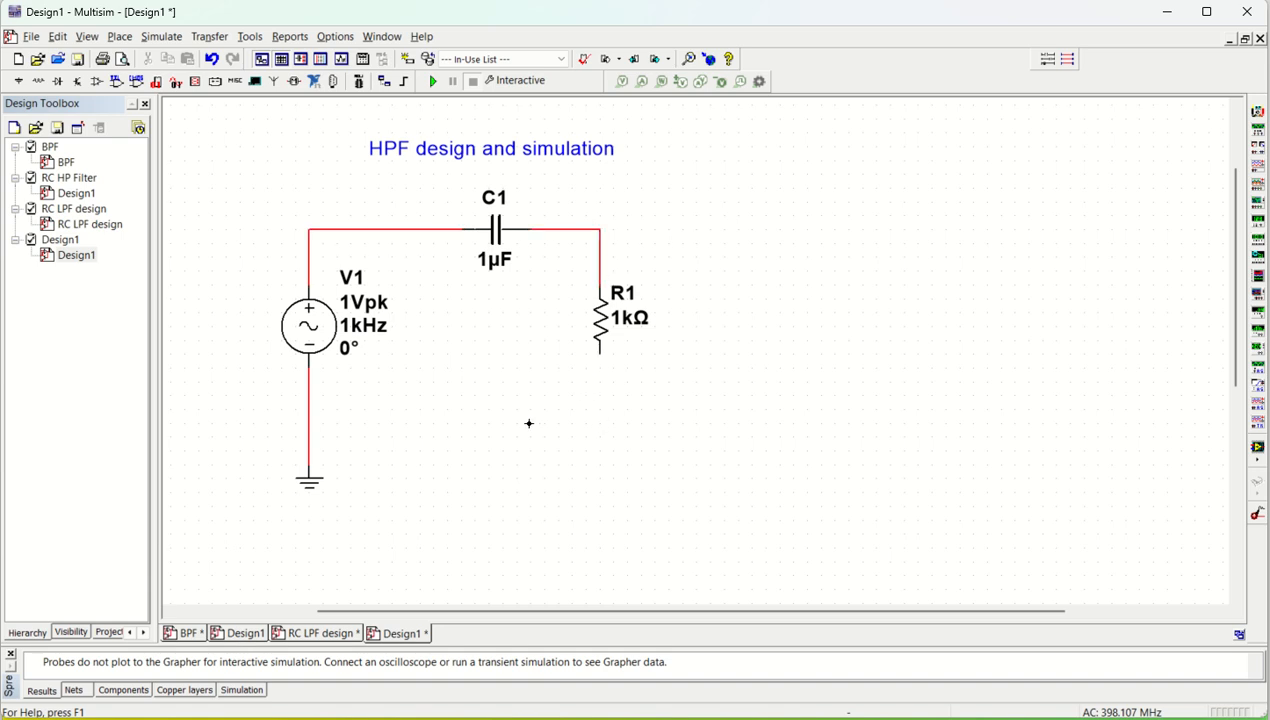
drag(600, 352, 310, 409)
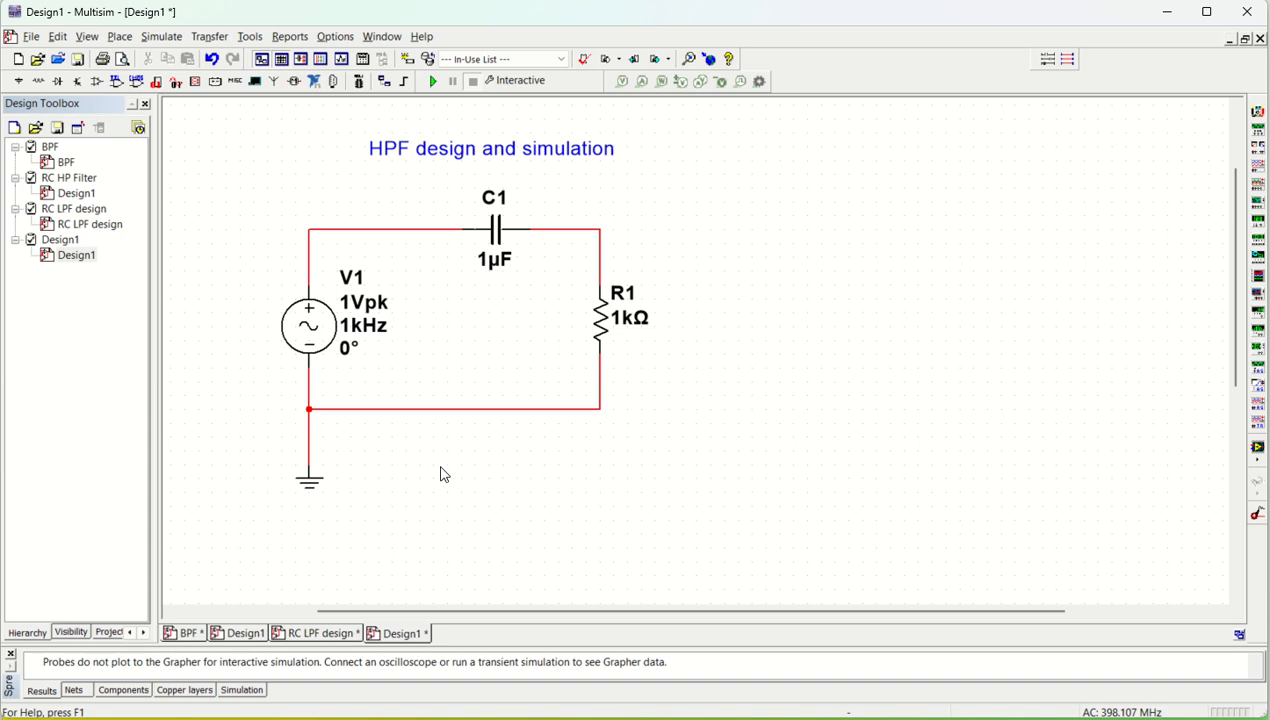
Step: Set C1's capacitance to 0.1 µF and attach a voltage probe to the wire between C1 and R1
double_click(493, 266)
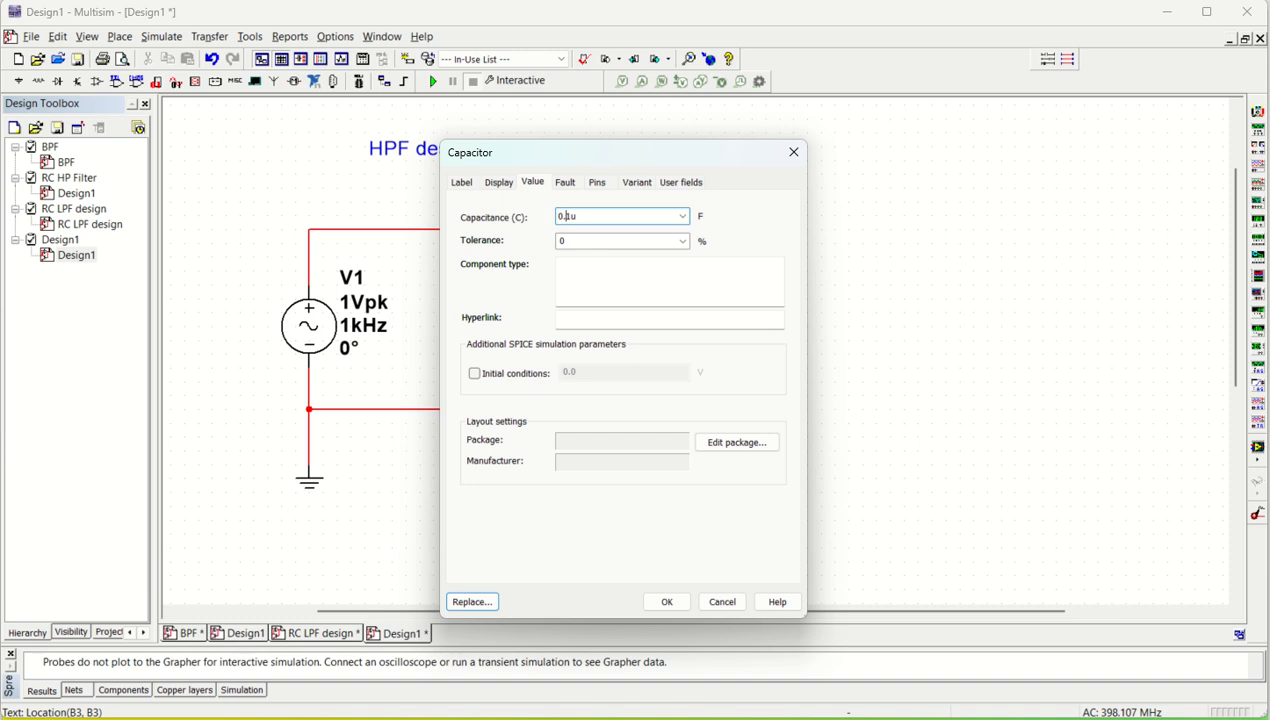
key(Return)
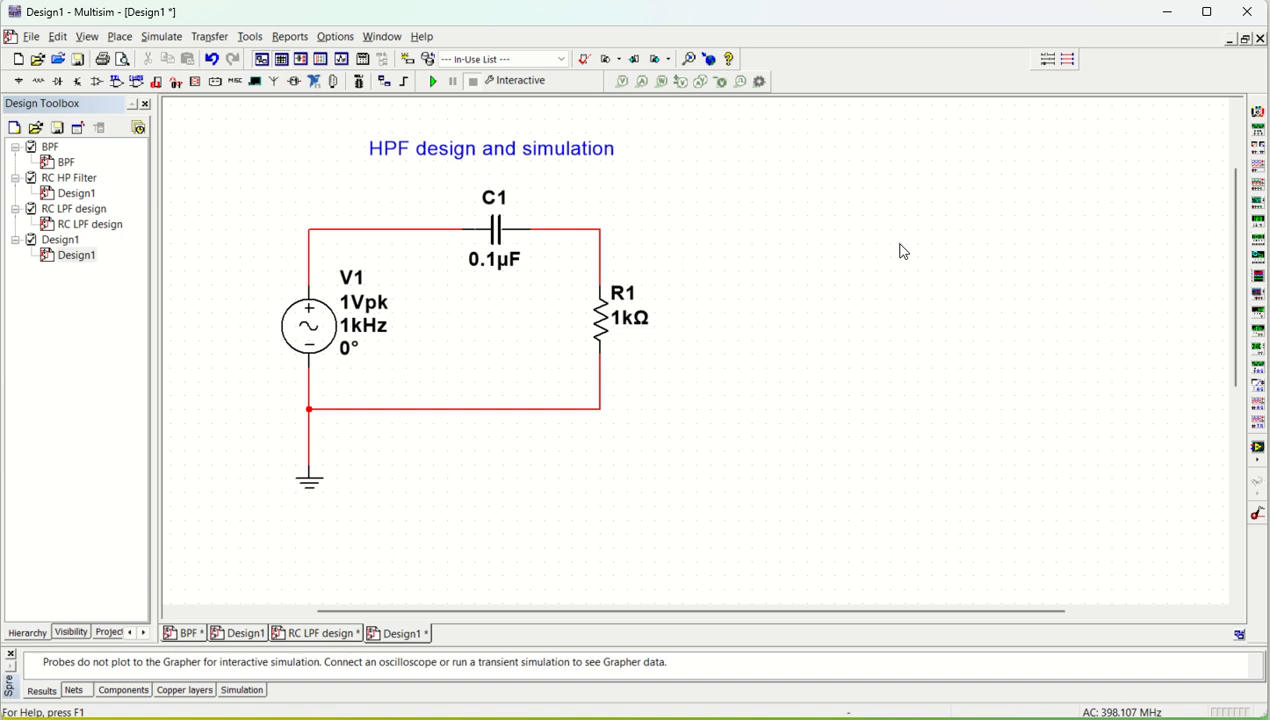
click(621, 84)
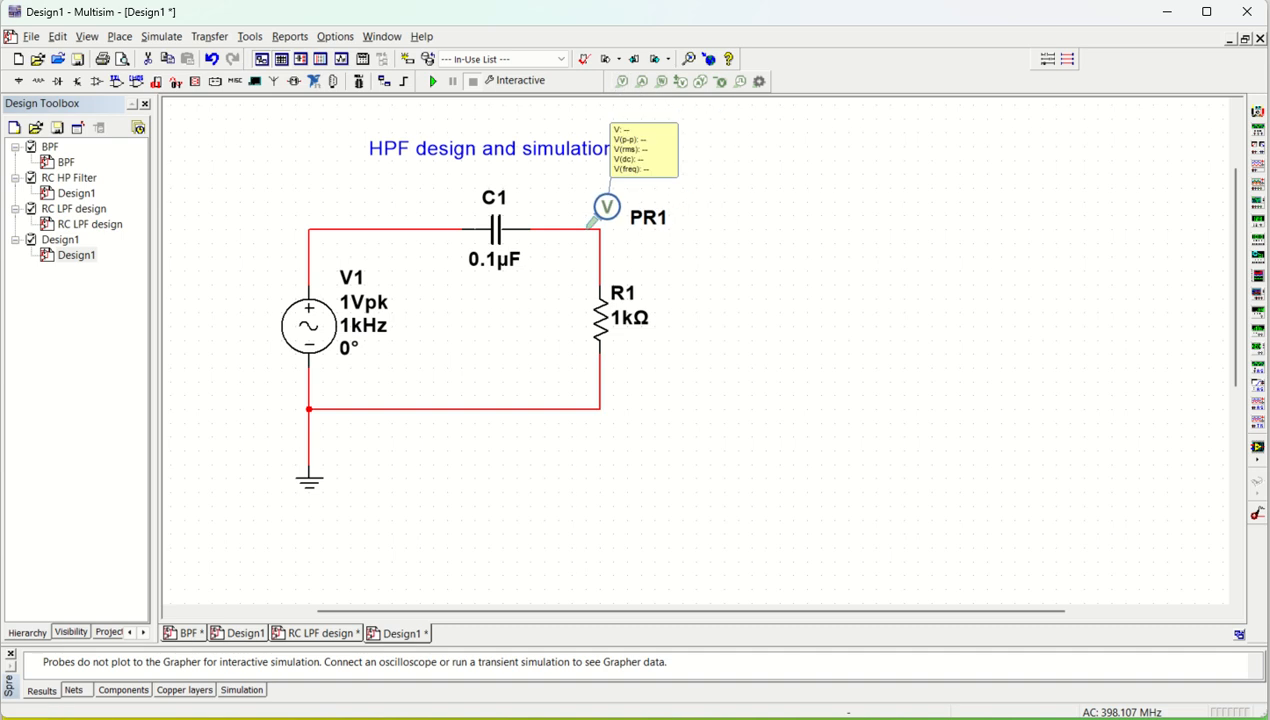
click(589, 229)
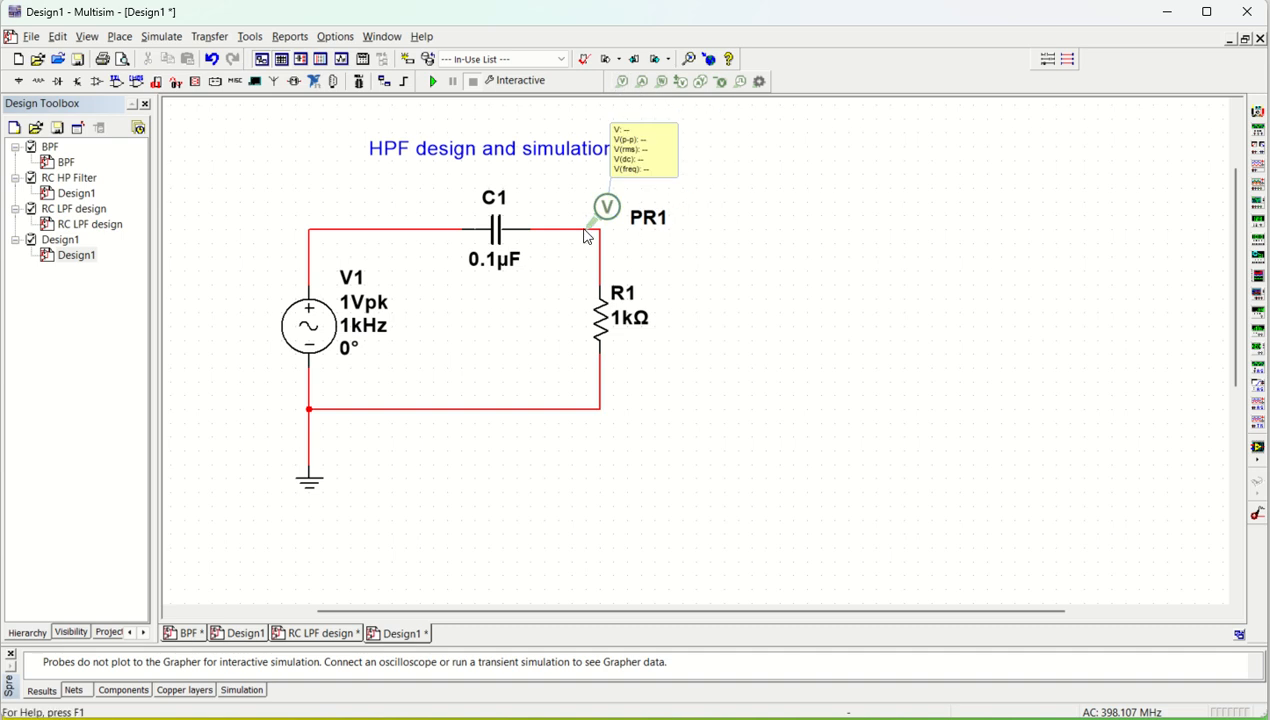
Step: Choose AC Sweep as the active analysis and set its stop frequency to 100 MHz
click(161, 37)
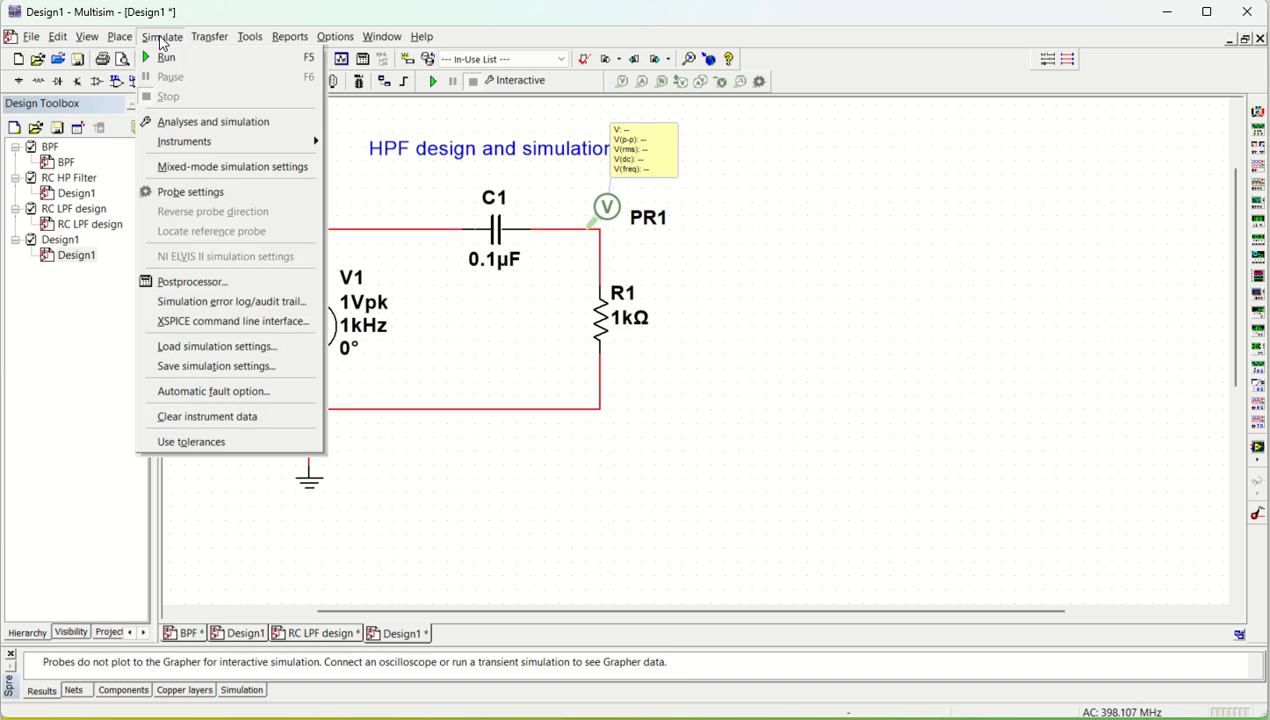
click(163, 124)
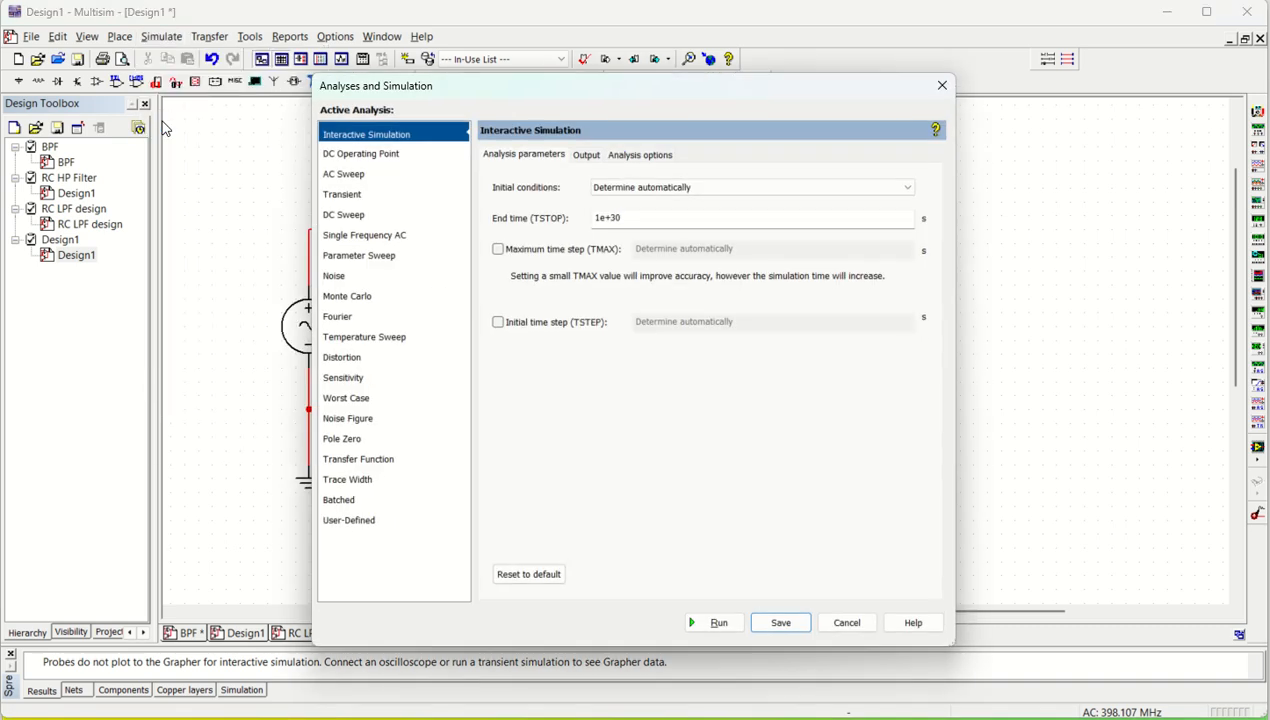
click(366, 178)
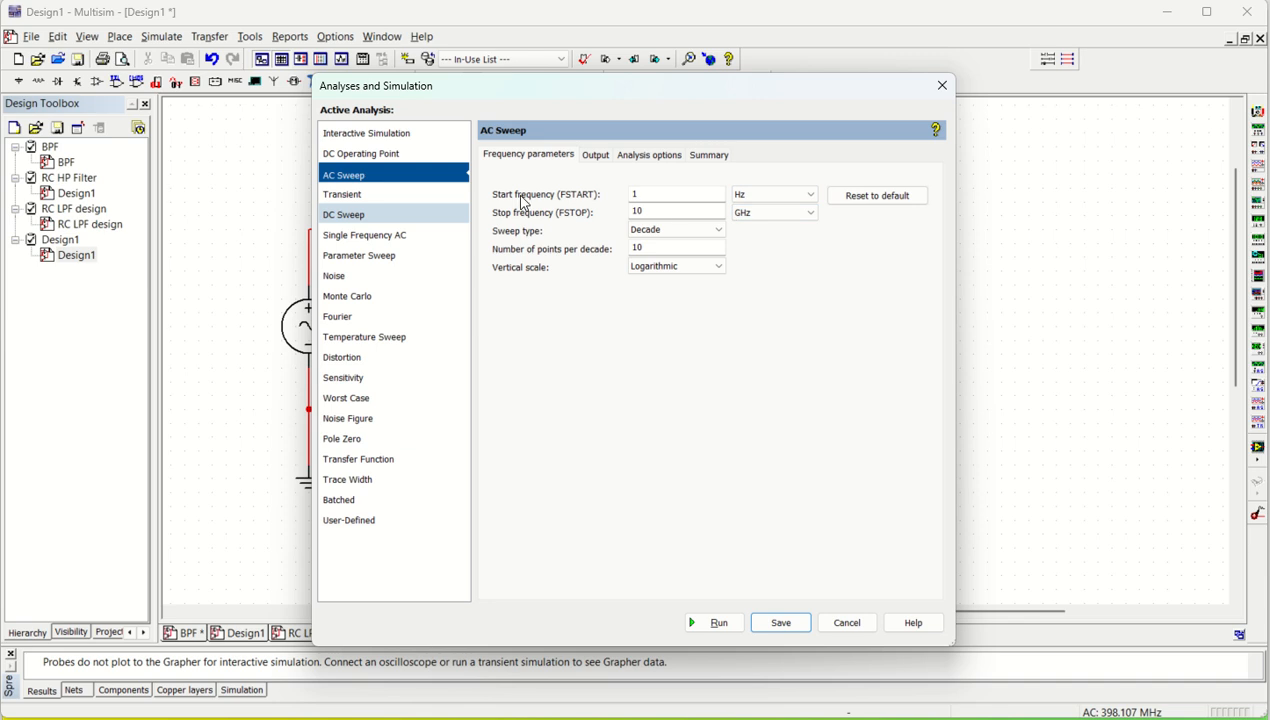
click(670, 212)
text(0)
click(810, 214)
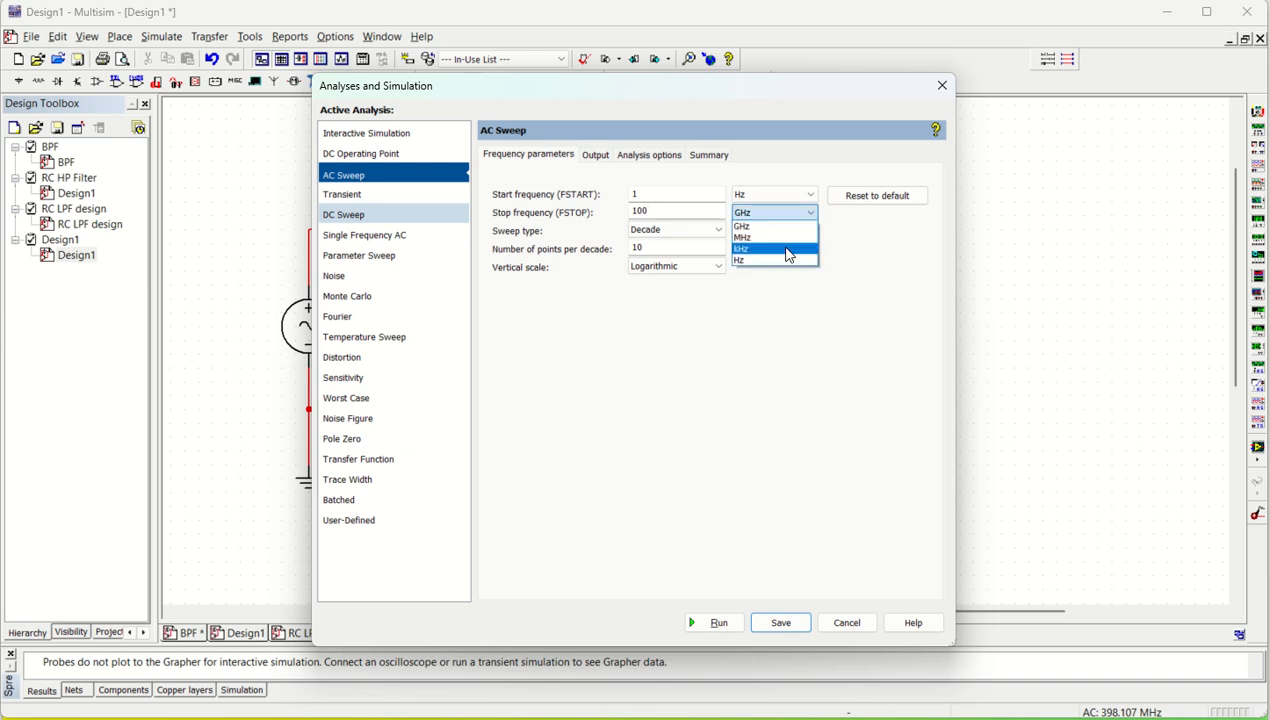
click(785, 240)
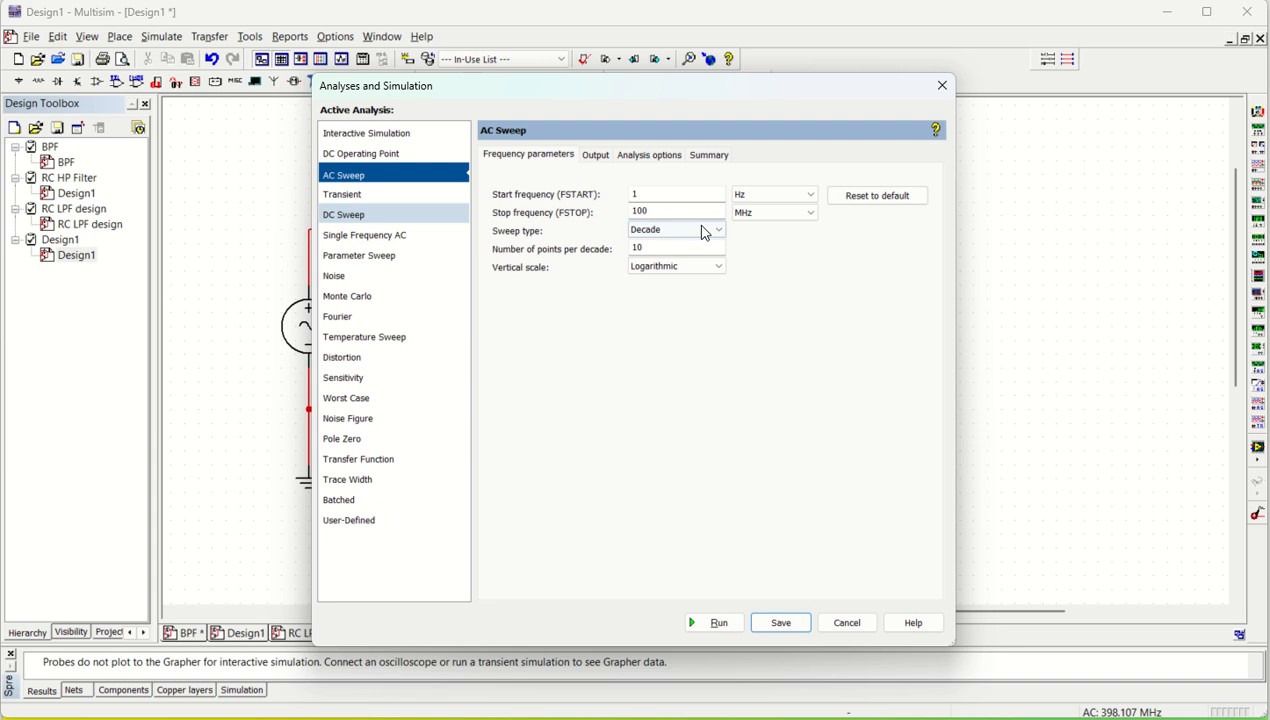
Step: Keep the Decade sweep type, set the AC sweep's vertical scale to Decibel, and save the analysis settings
click(705, 231)
click(705, 232)
click(700, 266)
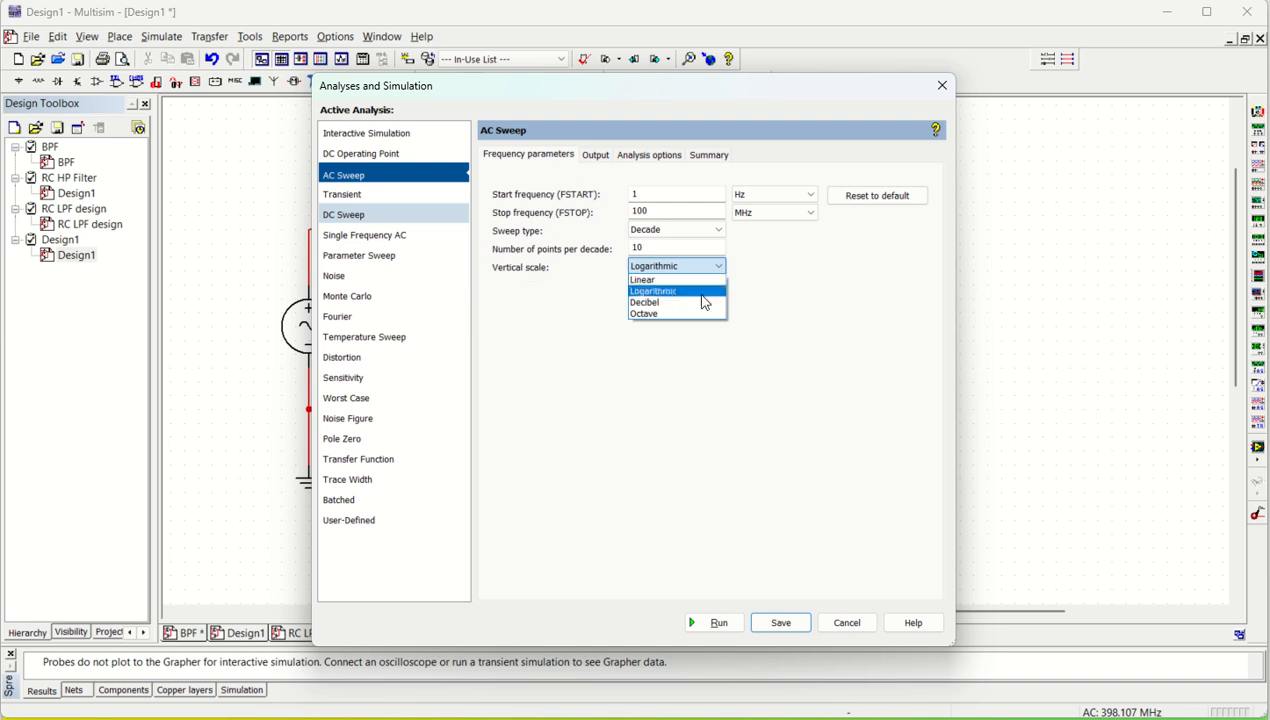
click(684, 302)
click(780, 622)
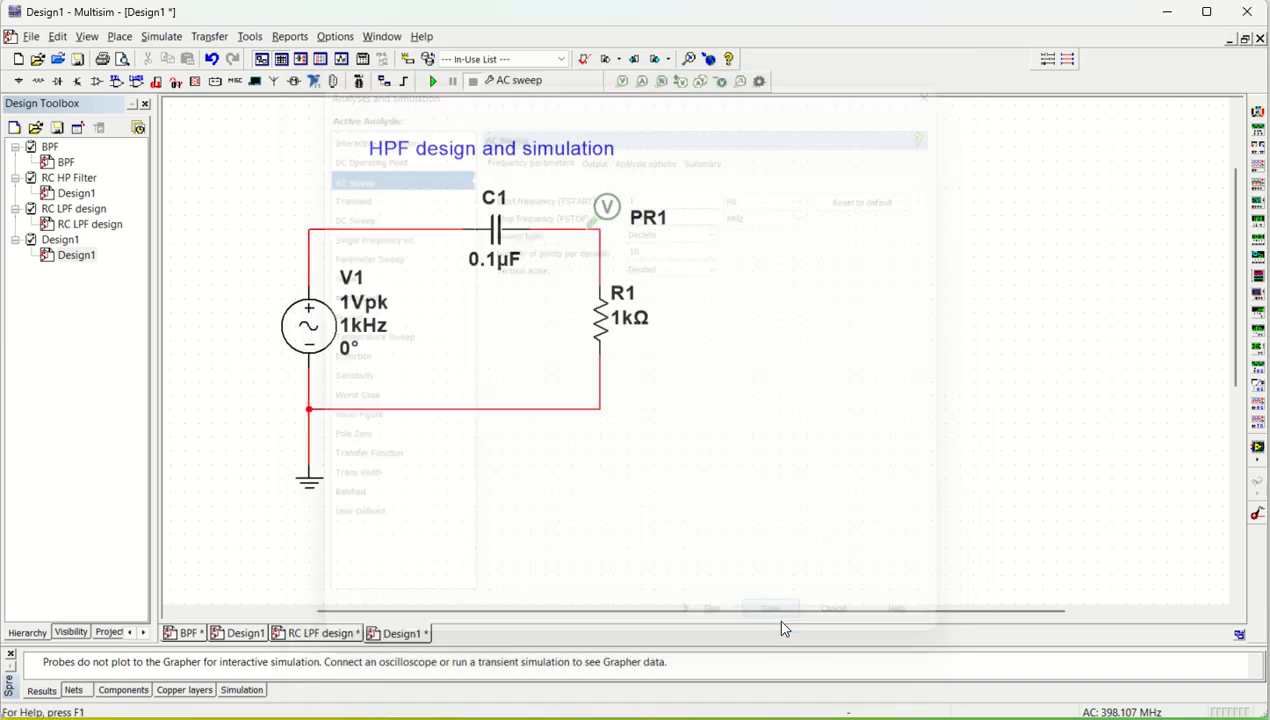
Step: Run the AC sweep and close the cursor readouts covering the magnitude and phase plots
click(435, 80)
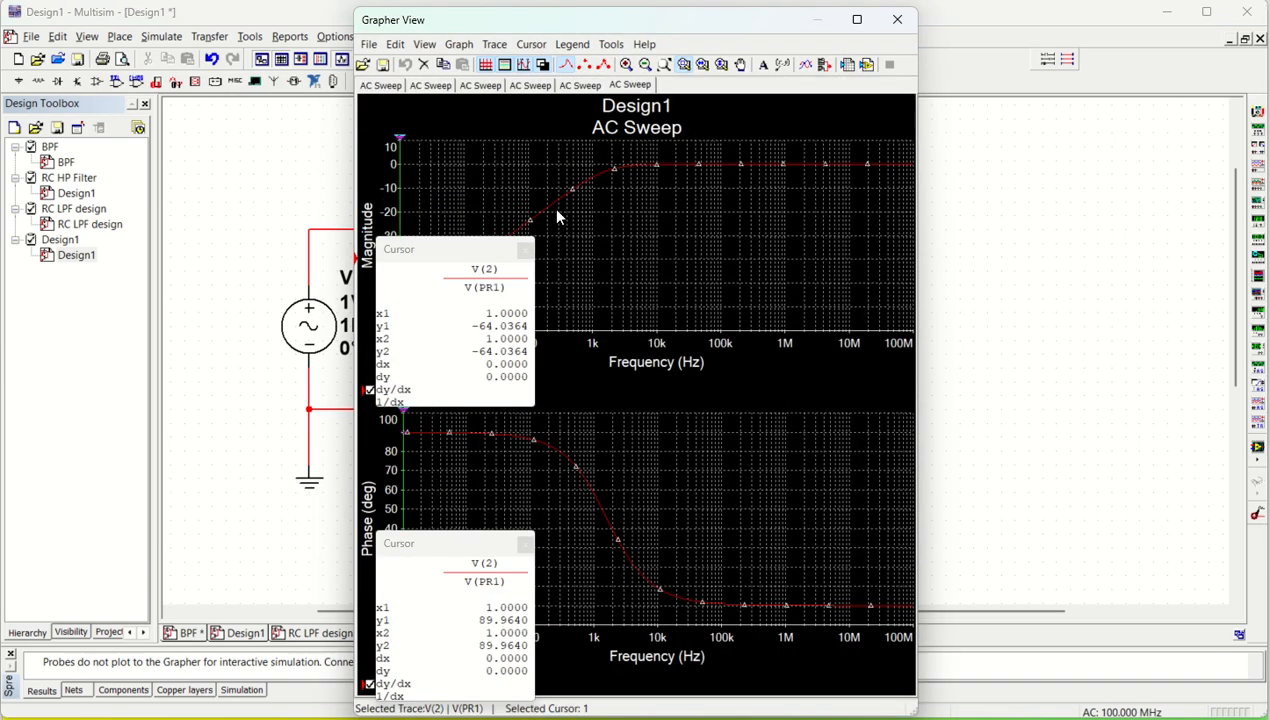
click(525, 546)
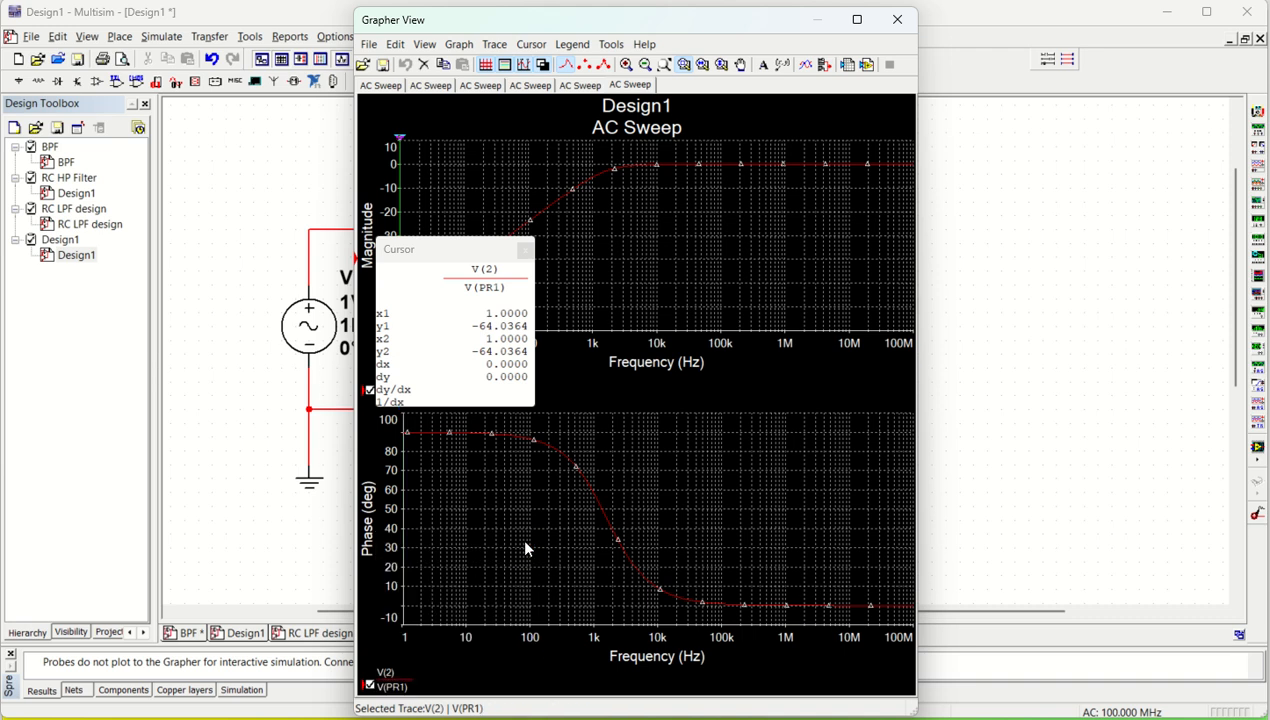
click(525, 251)
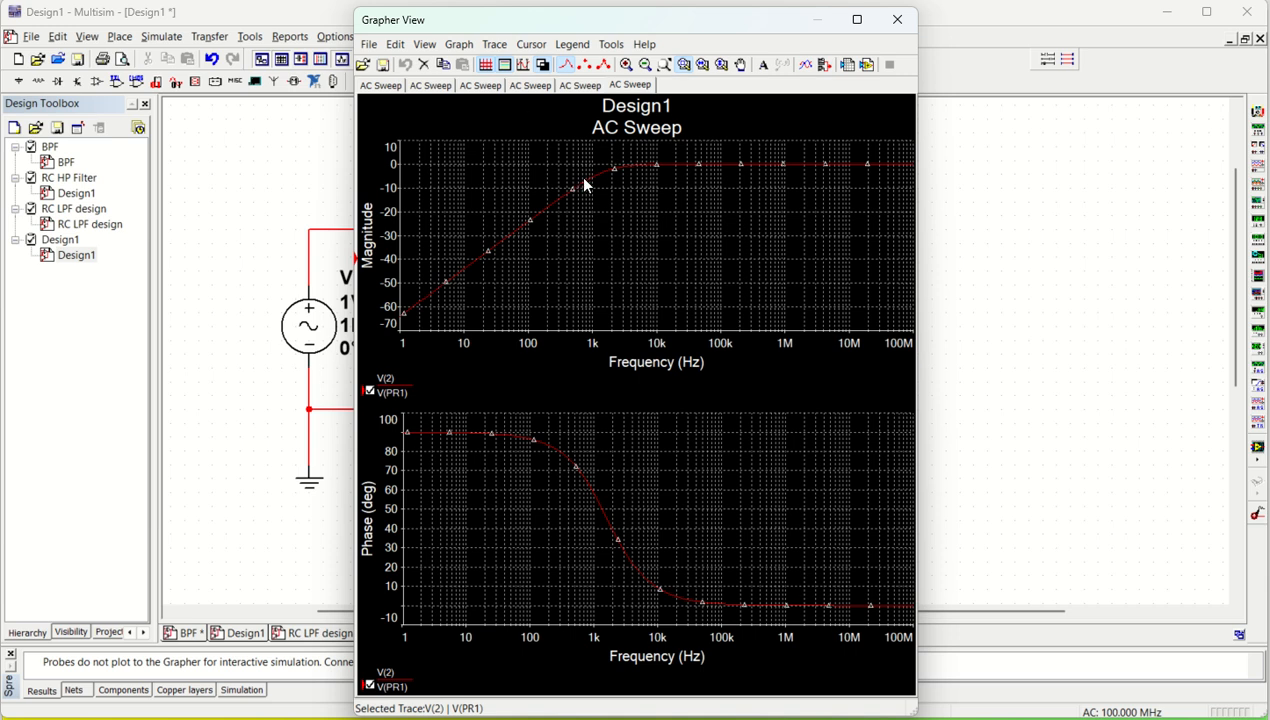
Step: Set the trace width to 4 for both the magnitude and phase curves
click(494, 44)
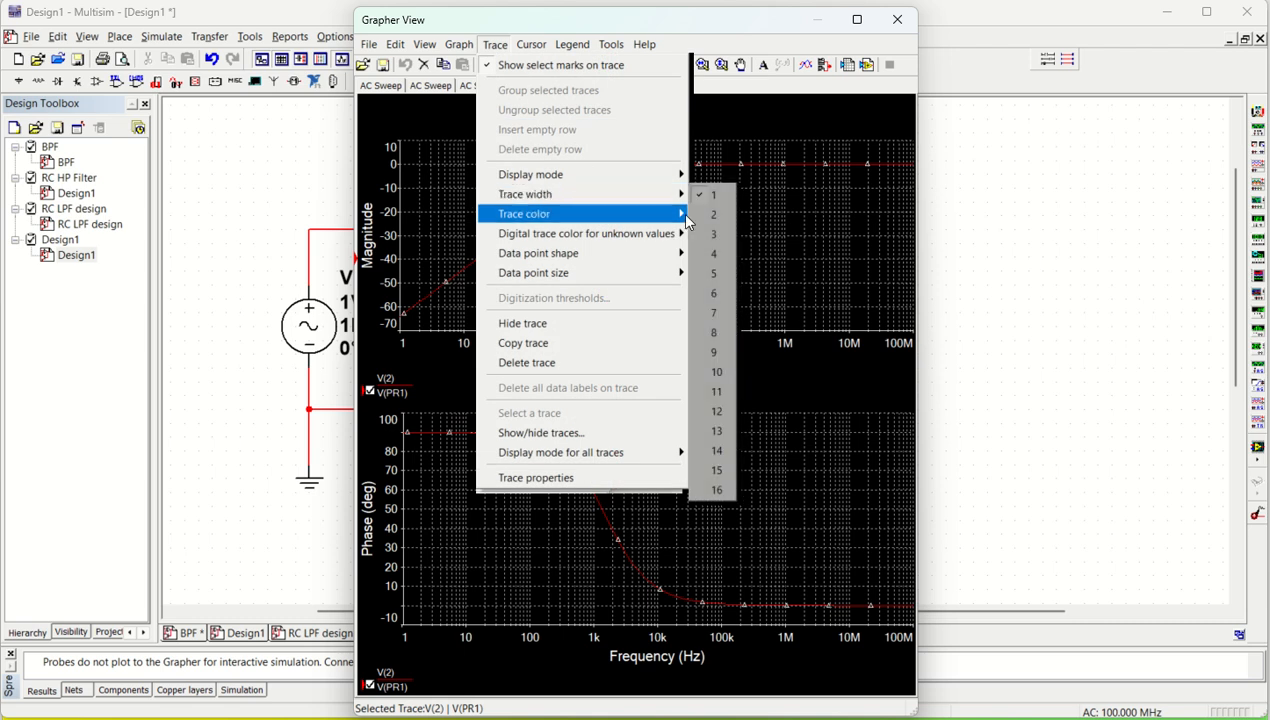
click(712, 260)
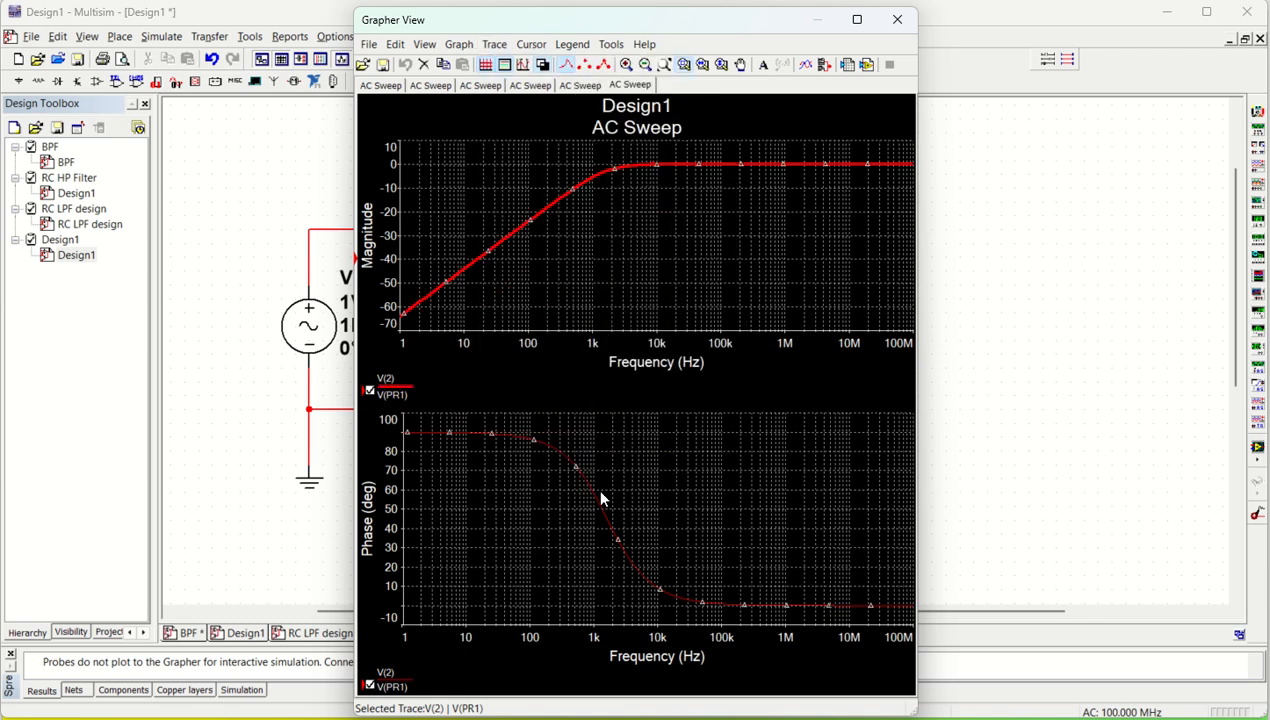
click(493, 44)
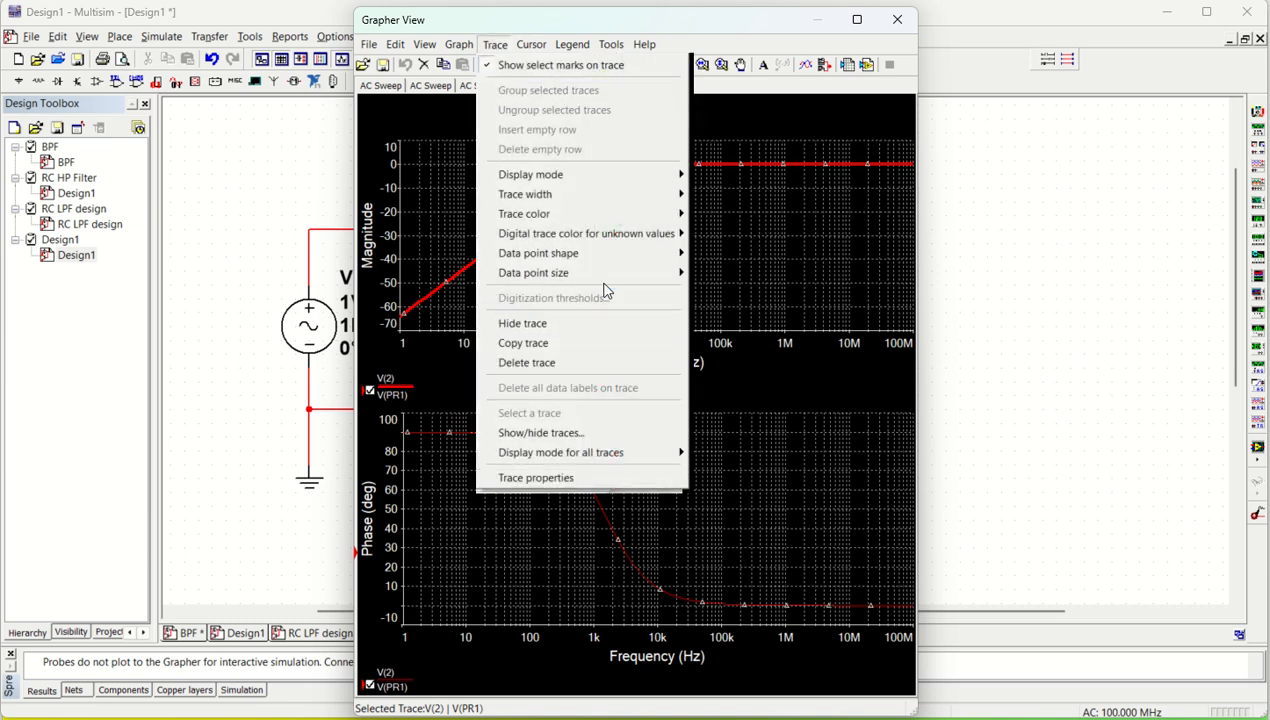
mouse_move(600, 194)
click(710, 252)
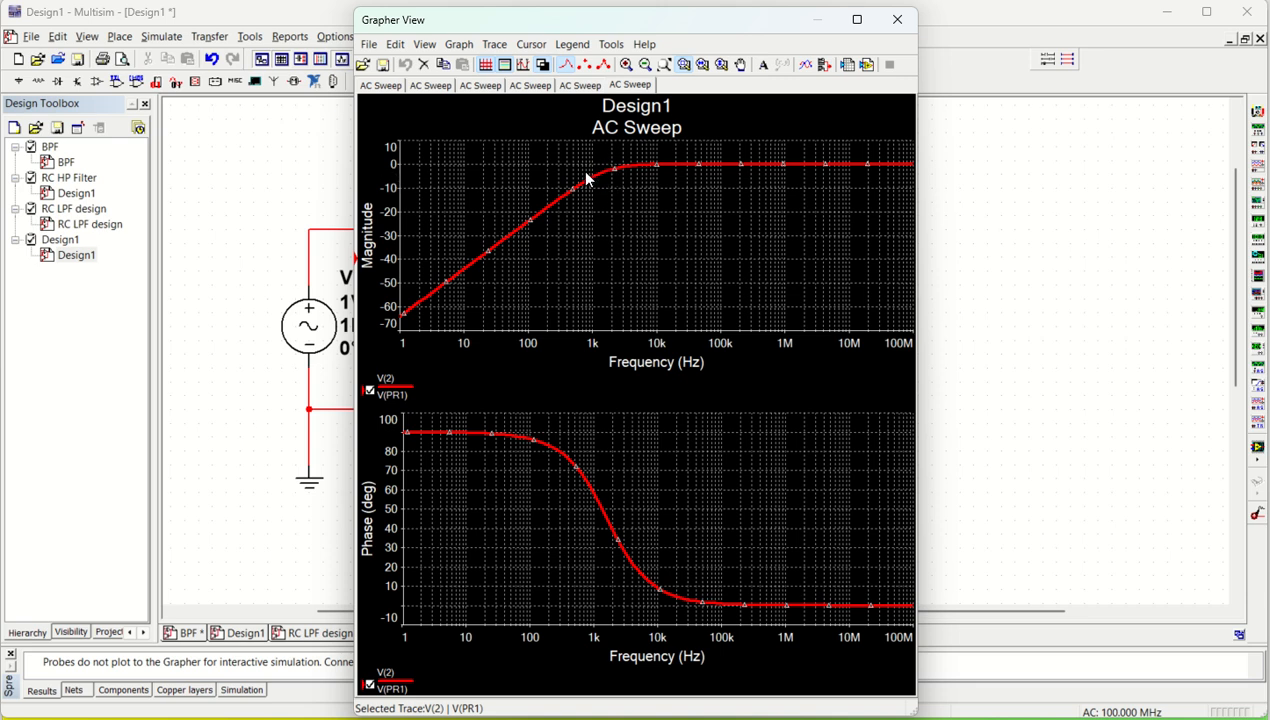
Step: Show cursors on the magnitude plot, move one to the −3 dB point to read the cutoff frequency, and close the graph window
right_click(481, 161)
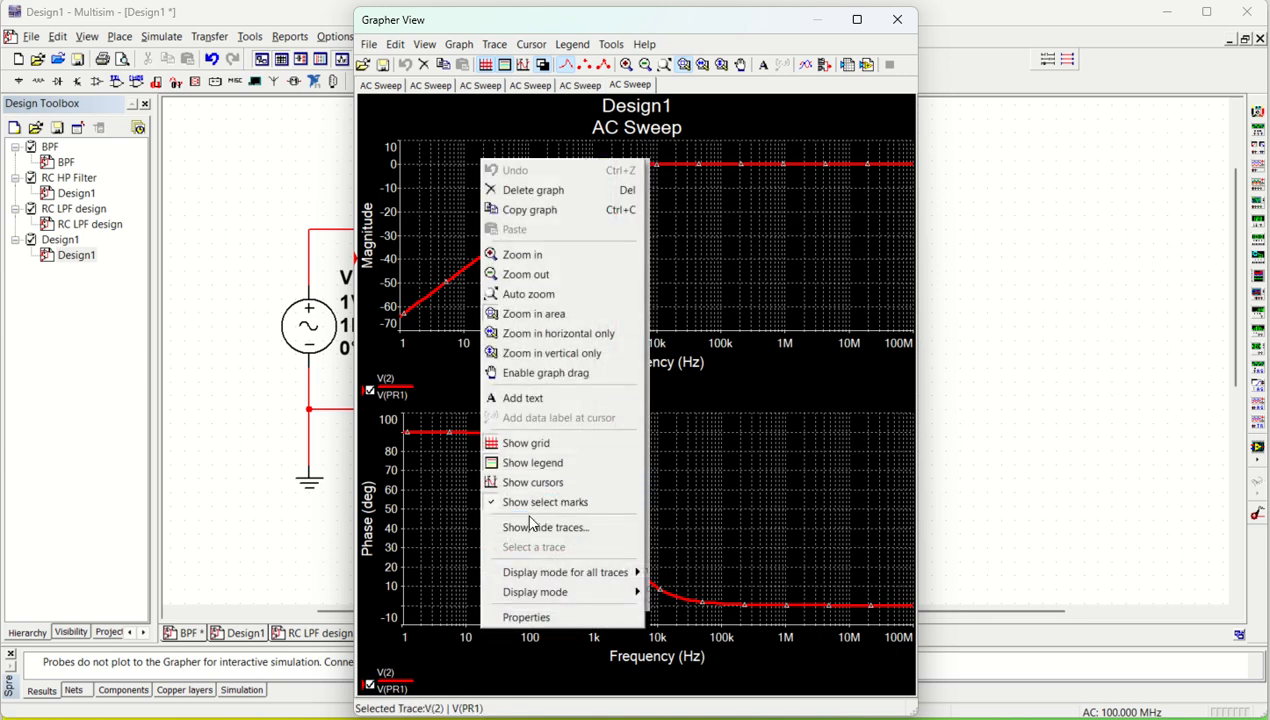
click(533, 485)
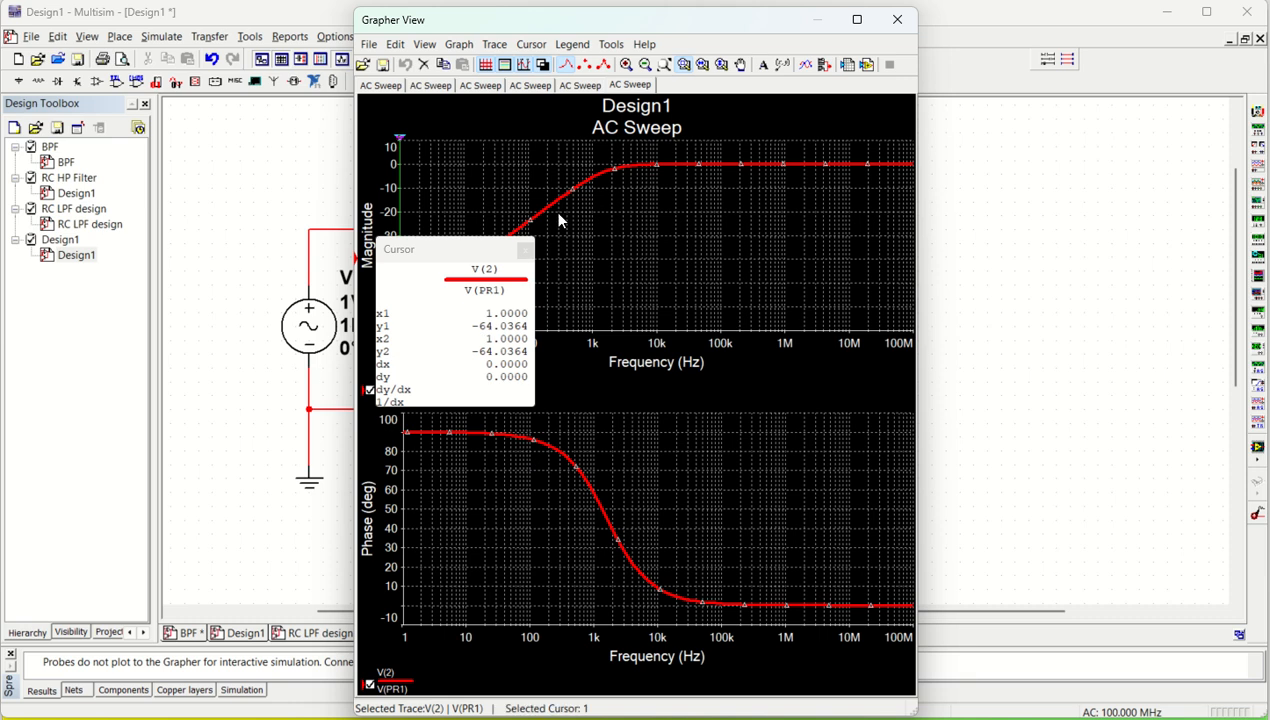
drag(400, 139, 606, 145)
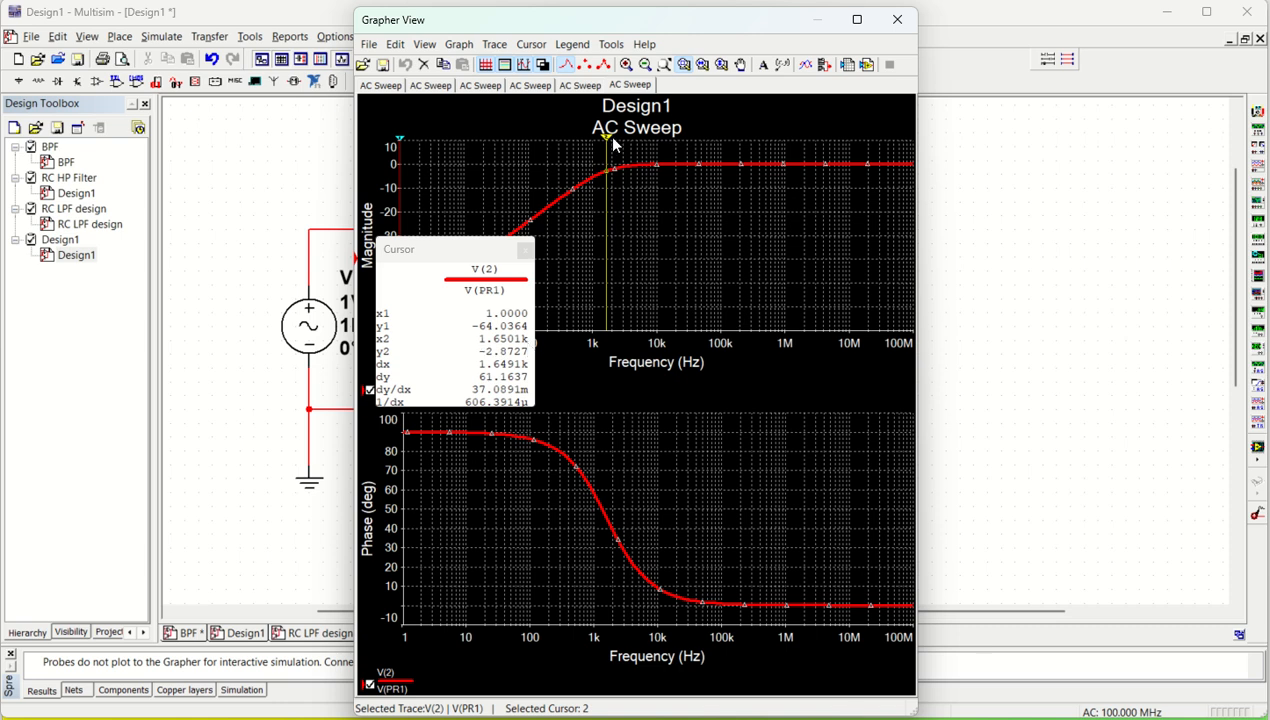
drag(607, 145, 606, 145)
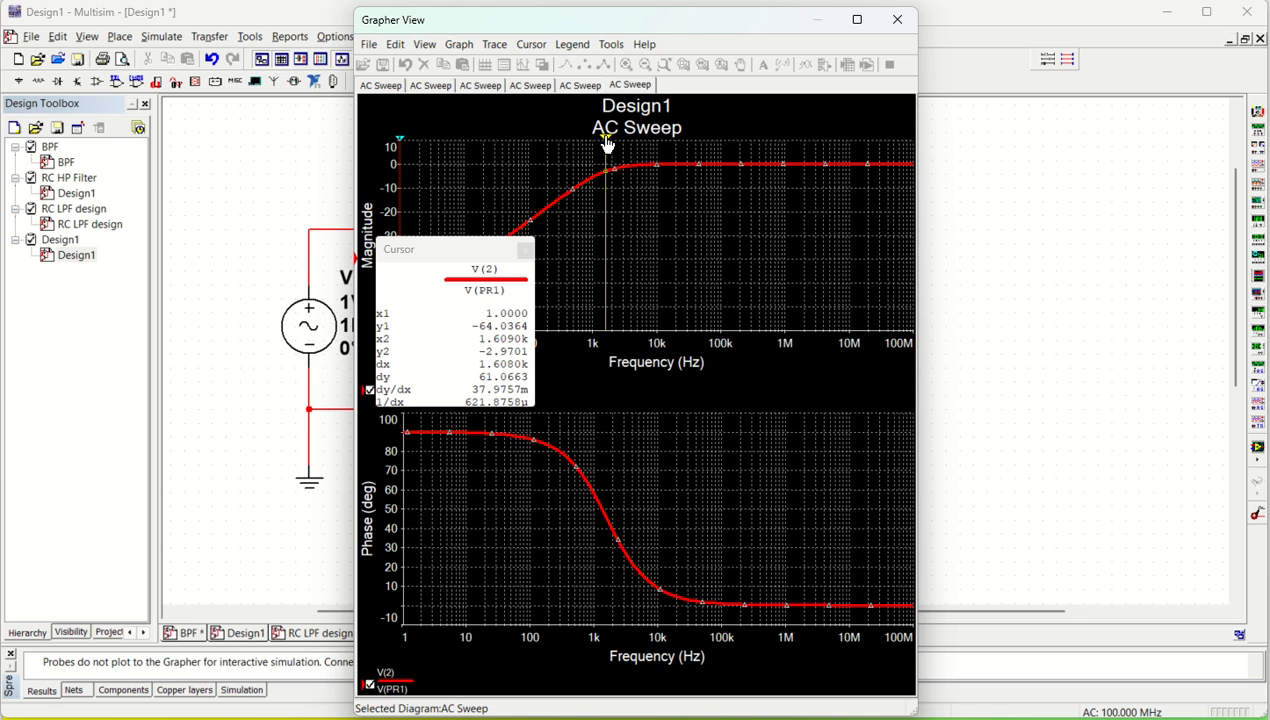
click(605, 141)
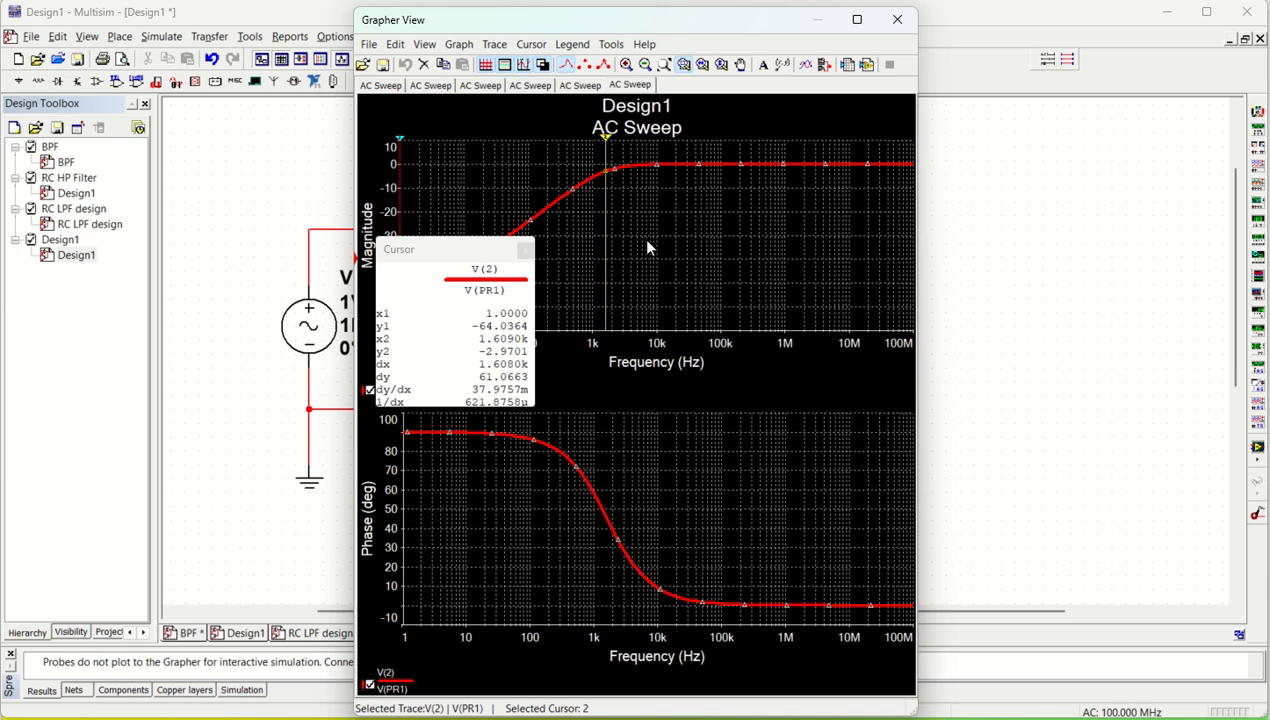
click(898, 20)
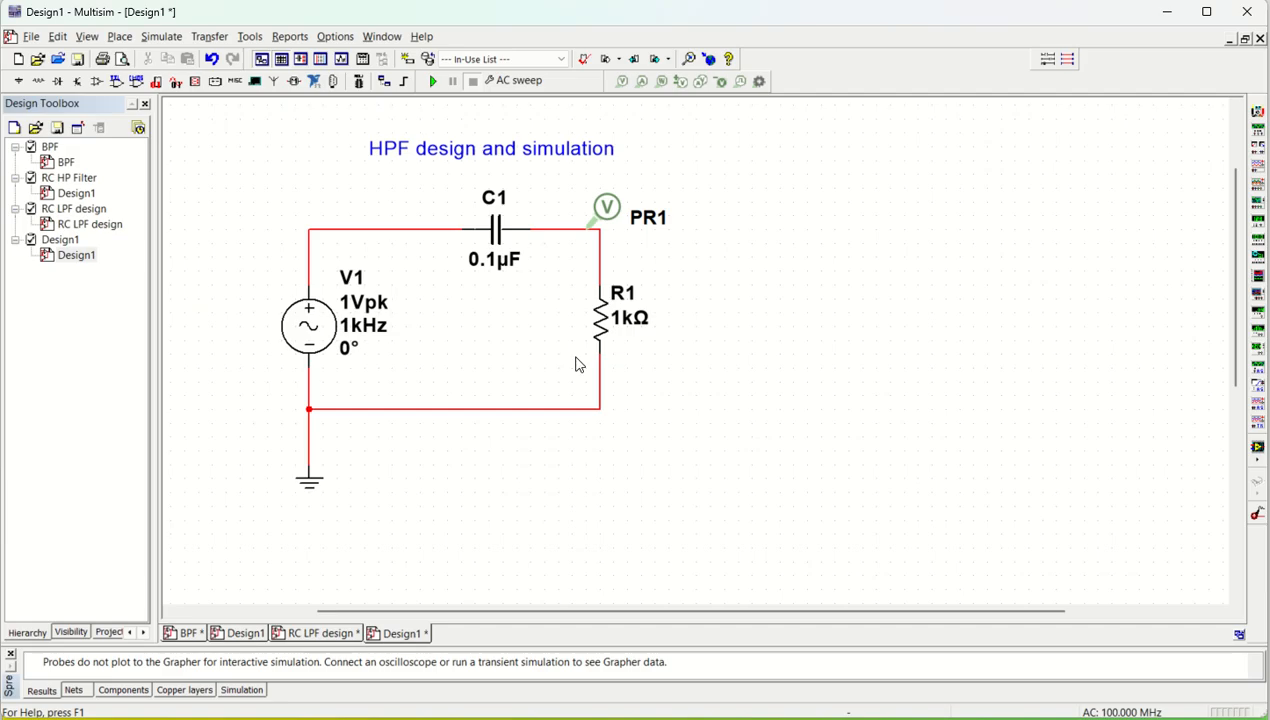
Step: Set R1's resistance to 100 Ω and rerun the AC sweep, locating the −3 dB point with the cursor
double_click(631, 326)
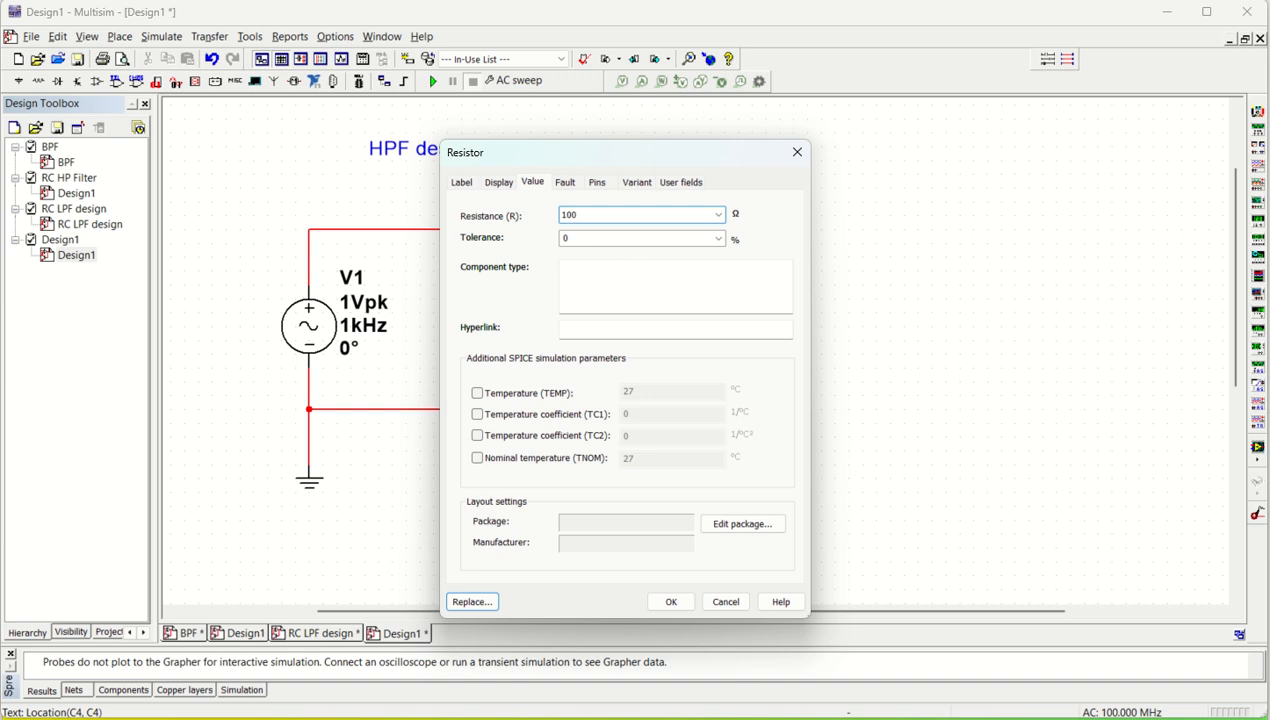
key(Return)
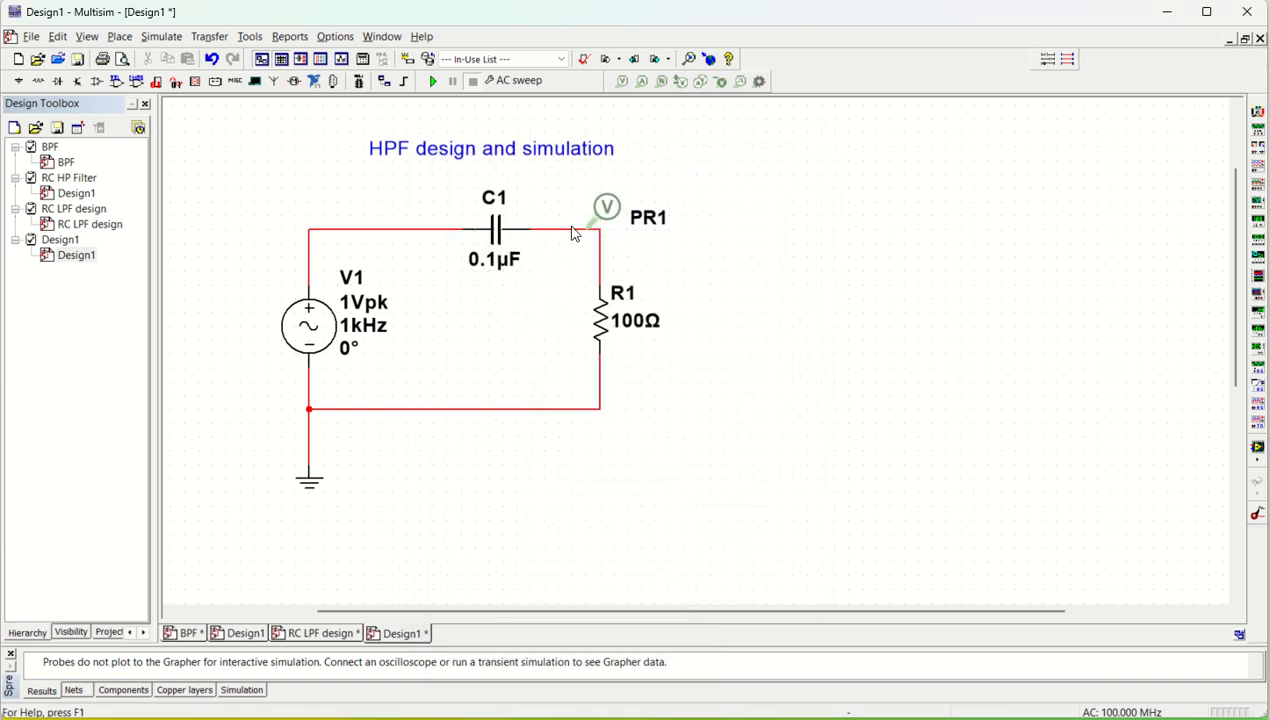
click(432, 81)
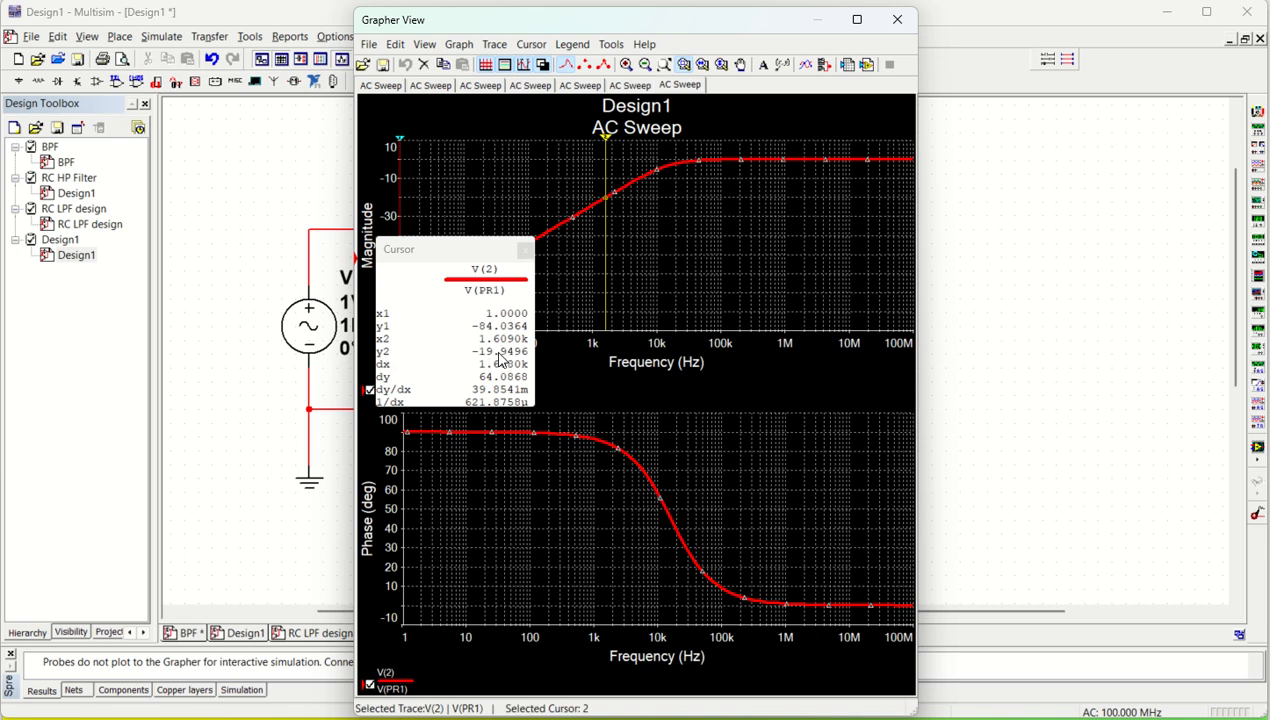
drag(604, 141, 671, 151)
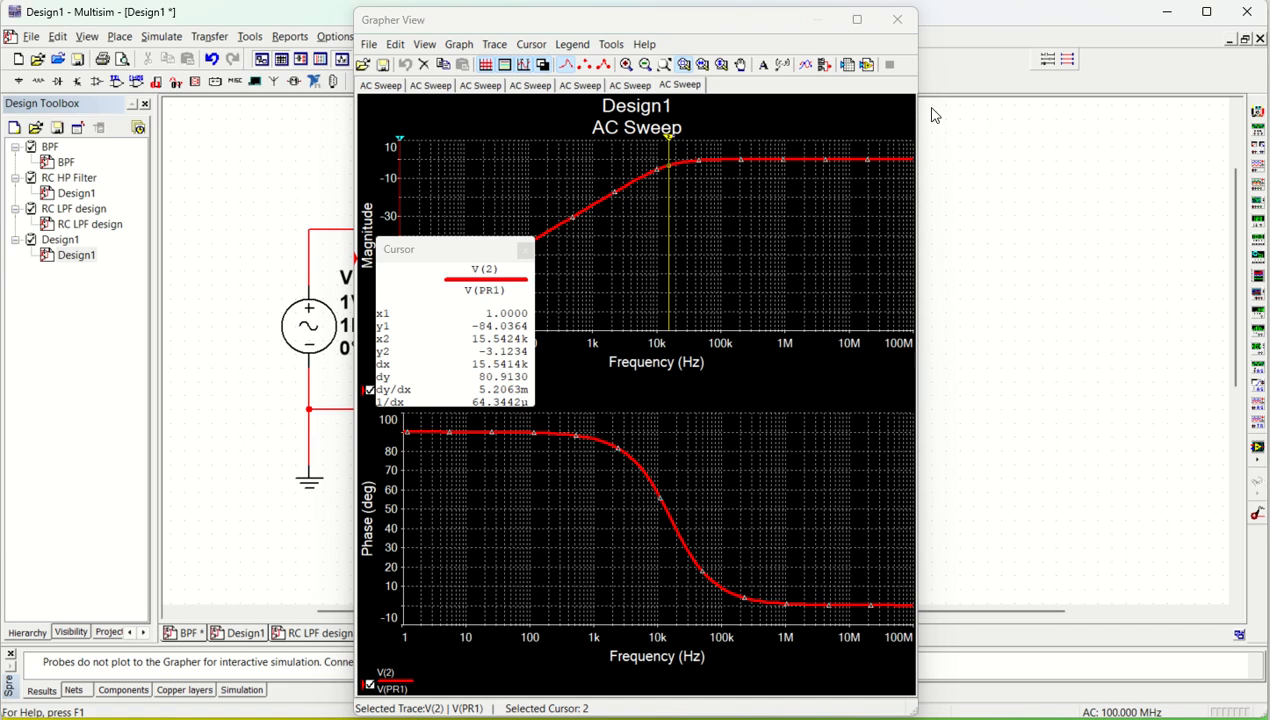
click(897, 19)
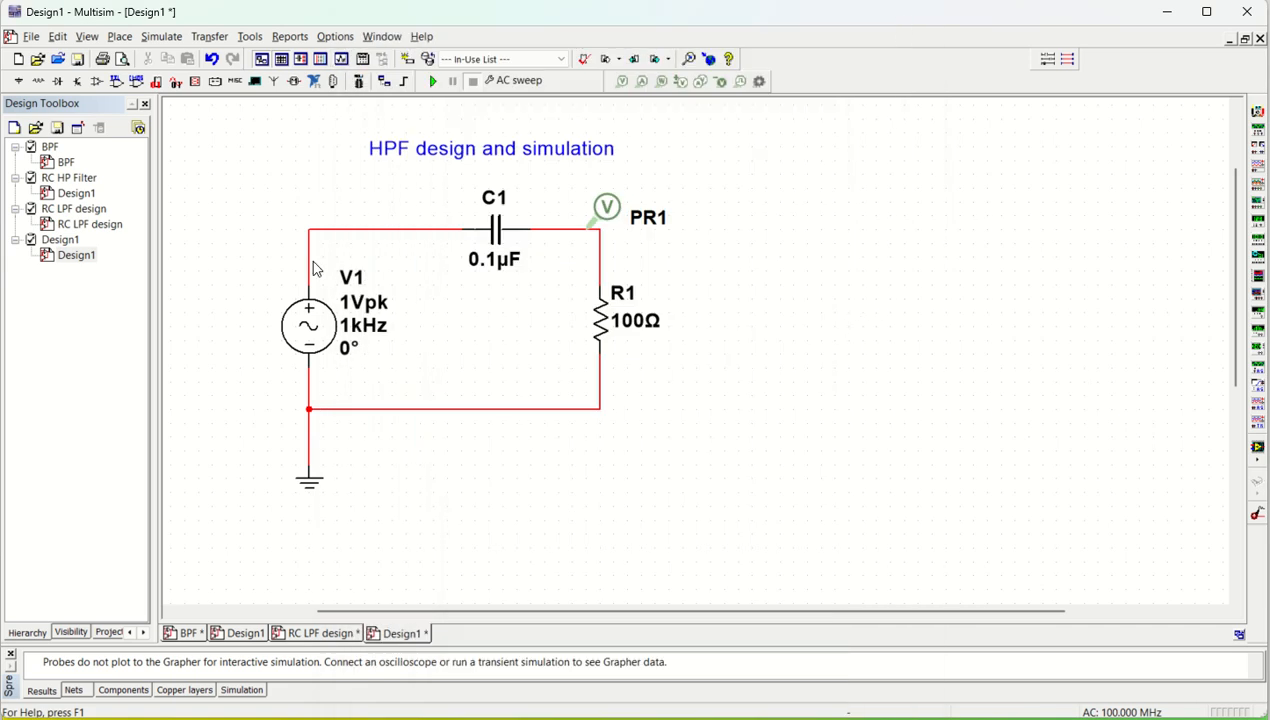
Step: Set the frequency of source V1 to 10 kHz
double_click(312, 336)
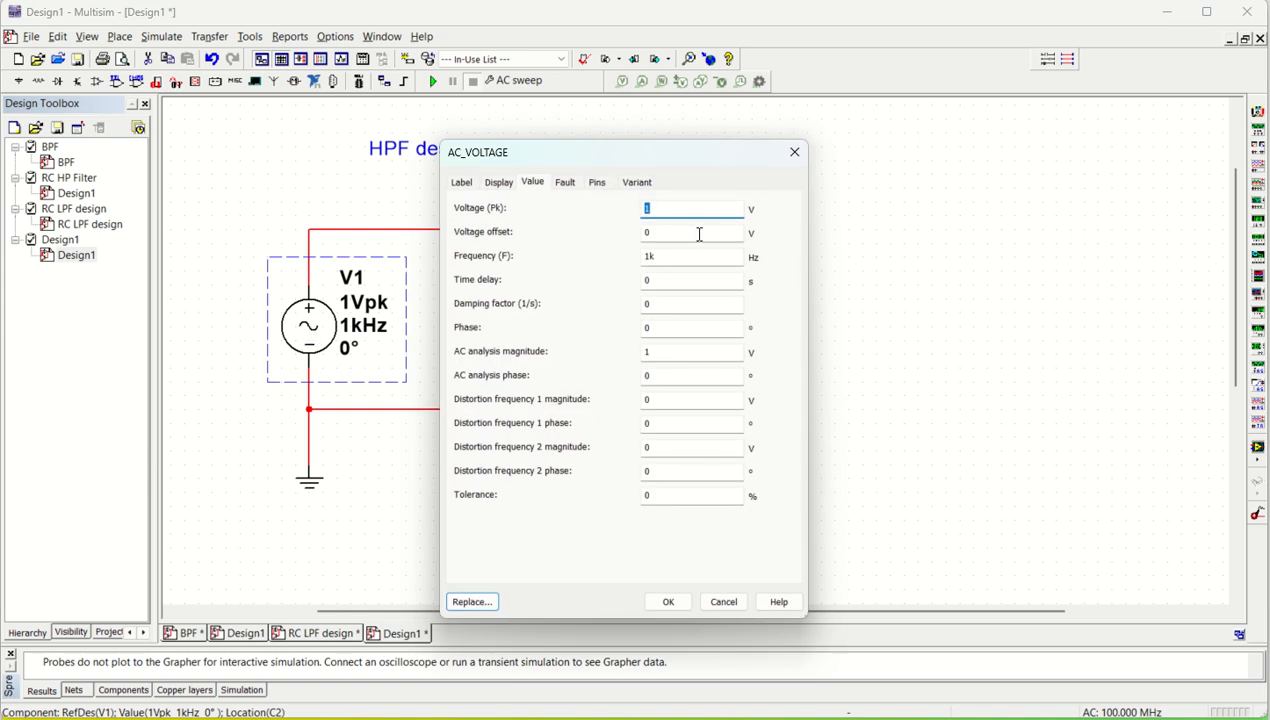
click(653, 258)
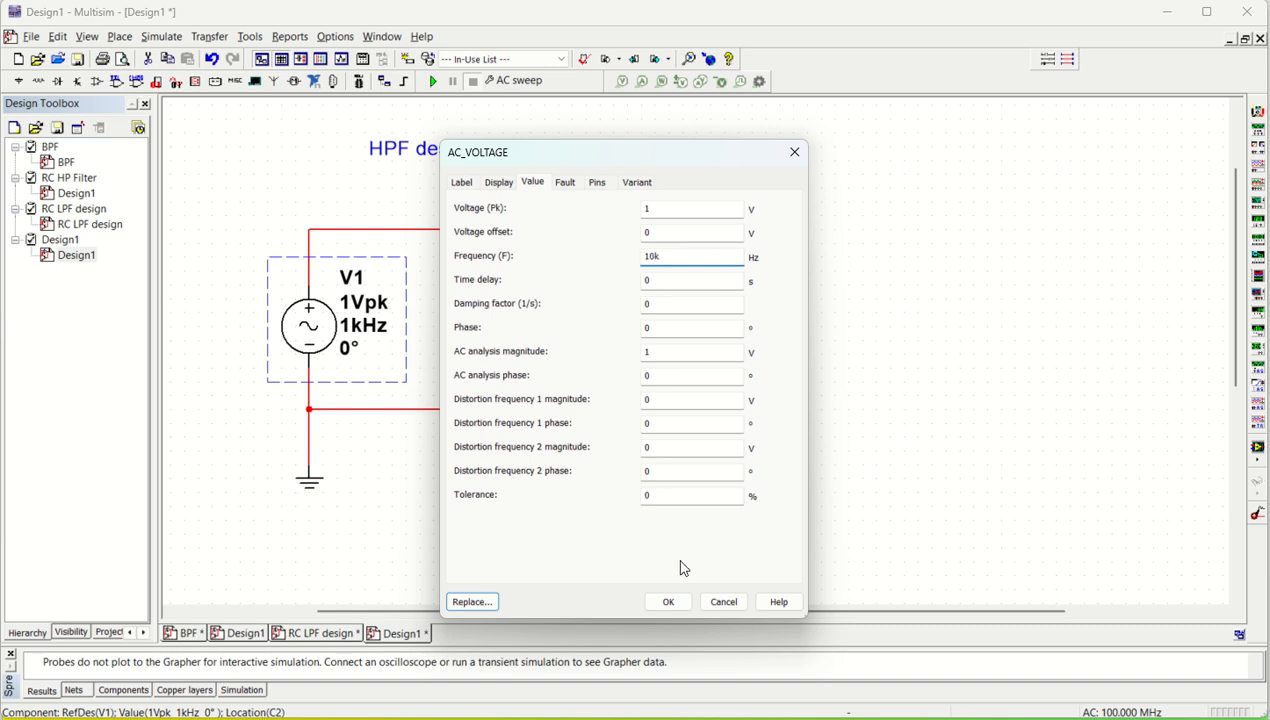
click(668, 603)
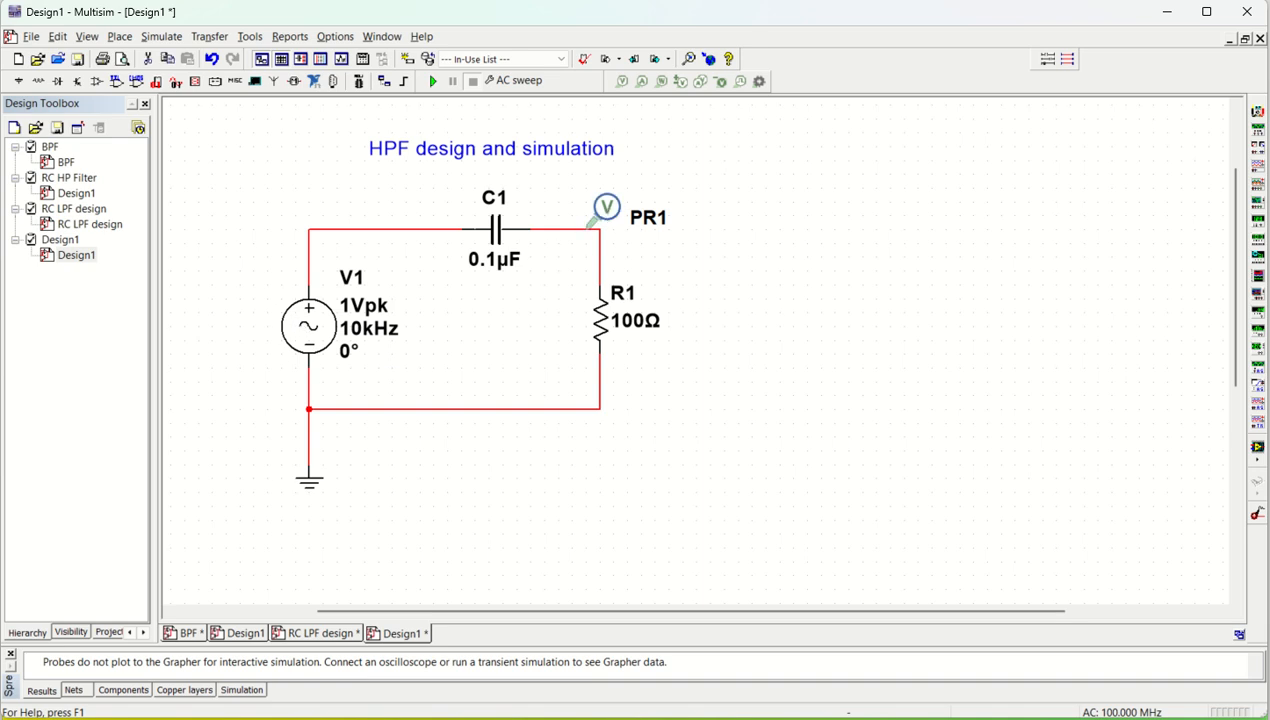
Step: Move probe PR1 onto the wire between V1 and C1, run the AC sweep on the input, and close the resulting graph
drag(609, 214, 373, 213)
click(408, 291)
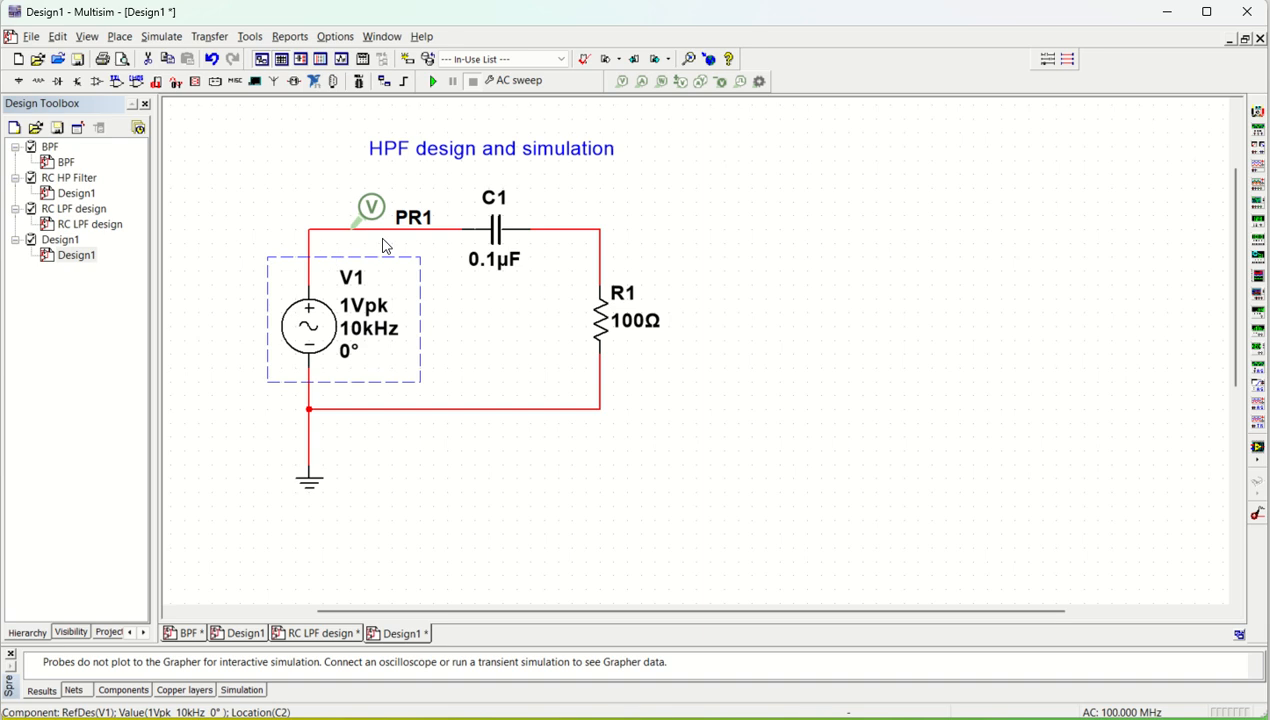
click(269, 204)
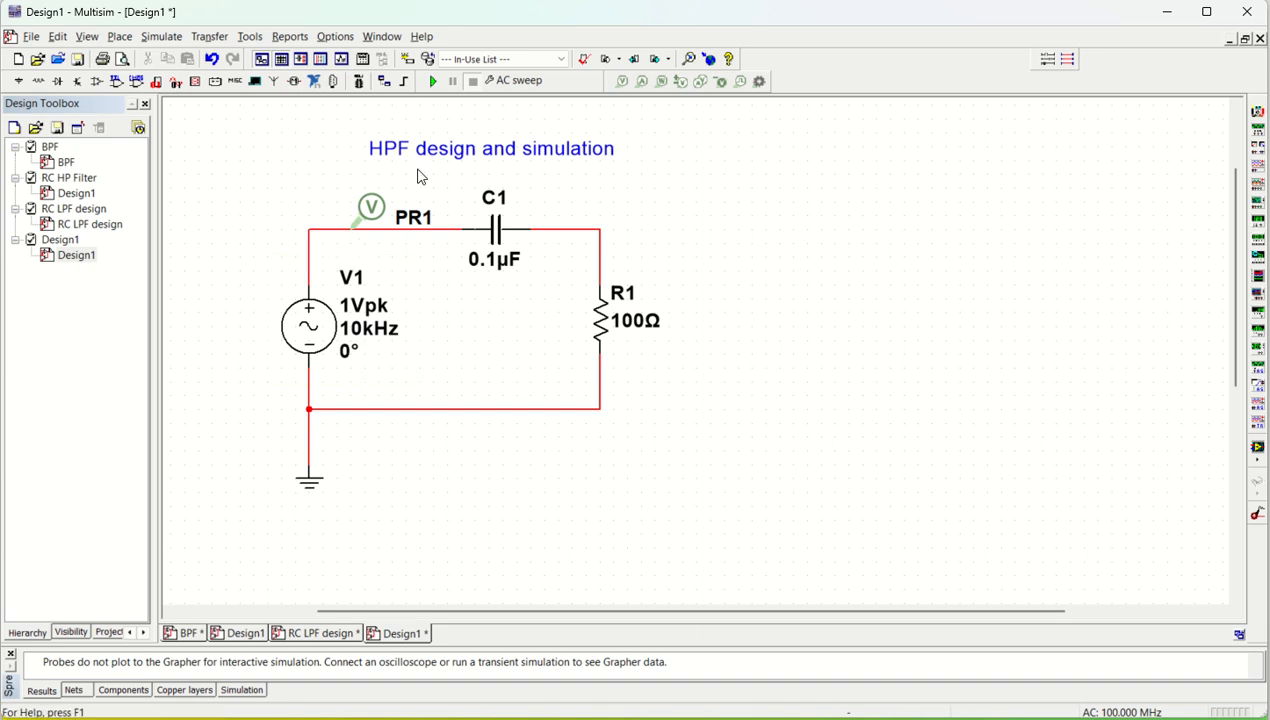
click(433, 81)
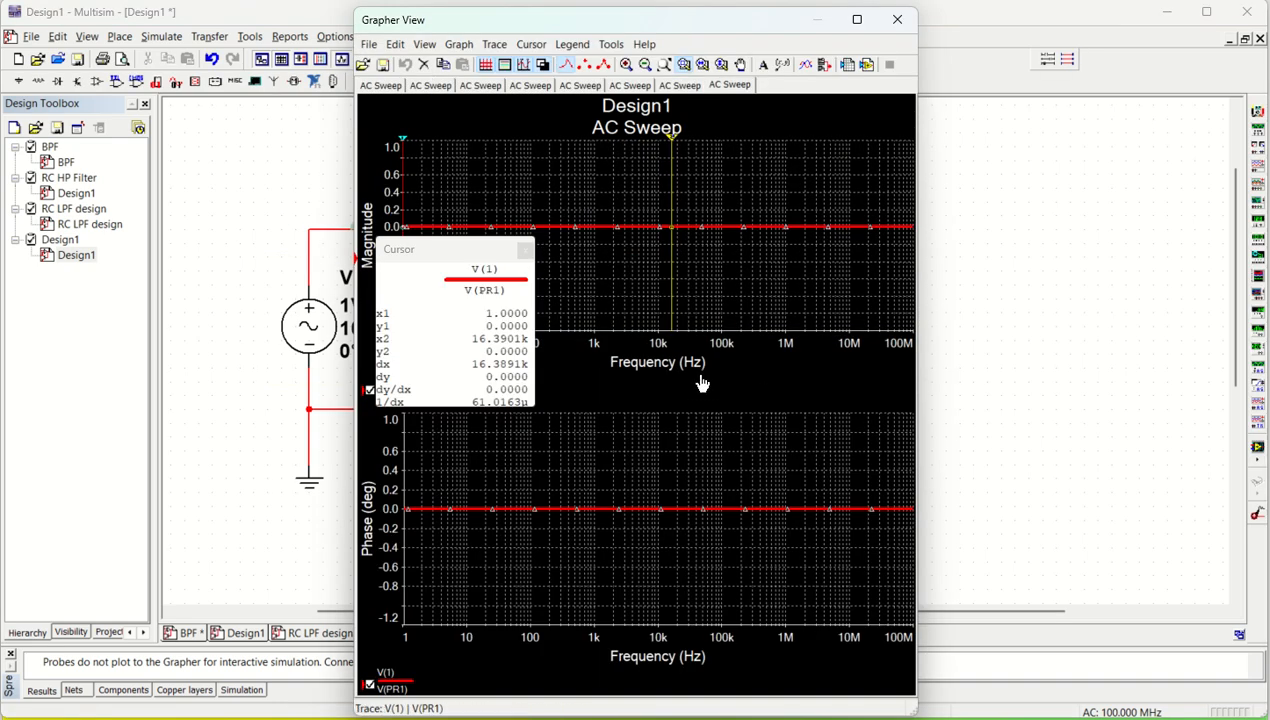
click(897, 20)
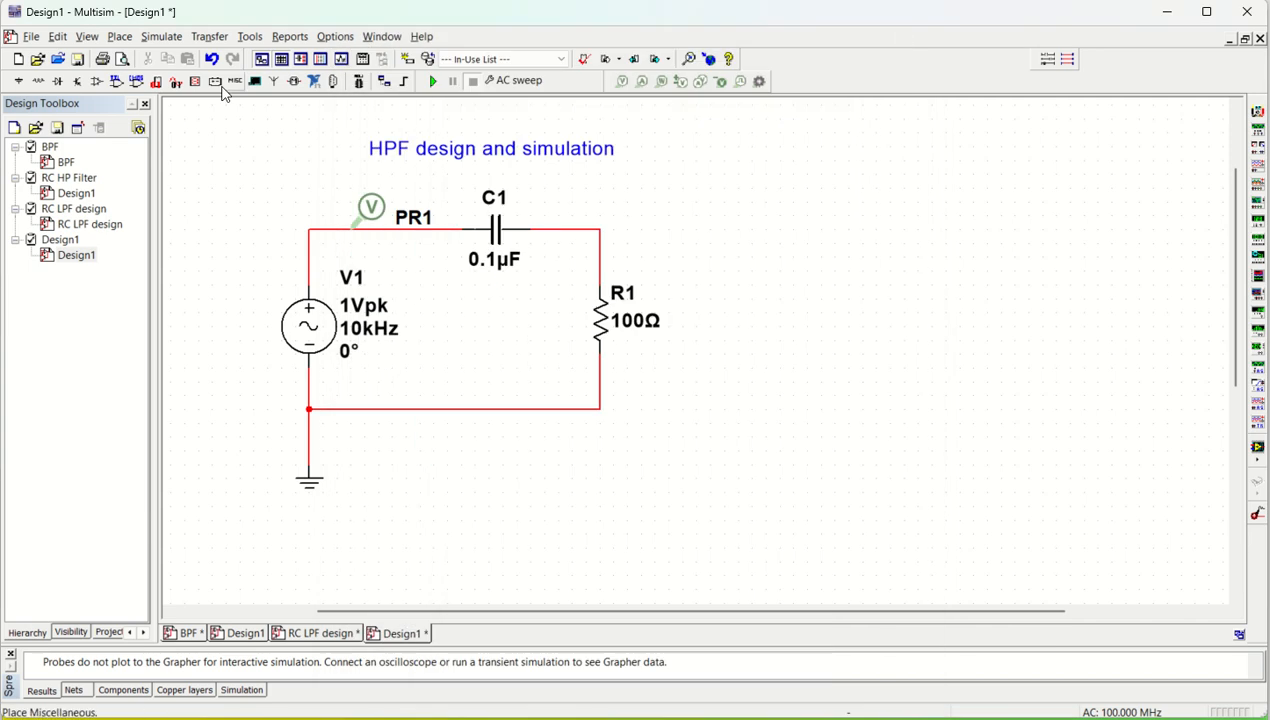
Step: Set up a Transient analysis with start time 0 s and end time 0.001 s, save it, and run the simulation
click(160, 37)
click(185, 121)
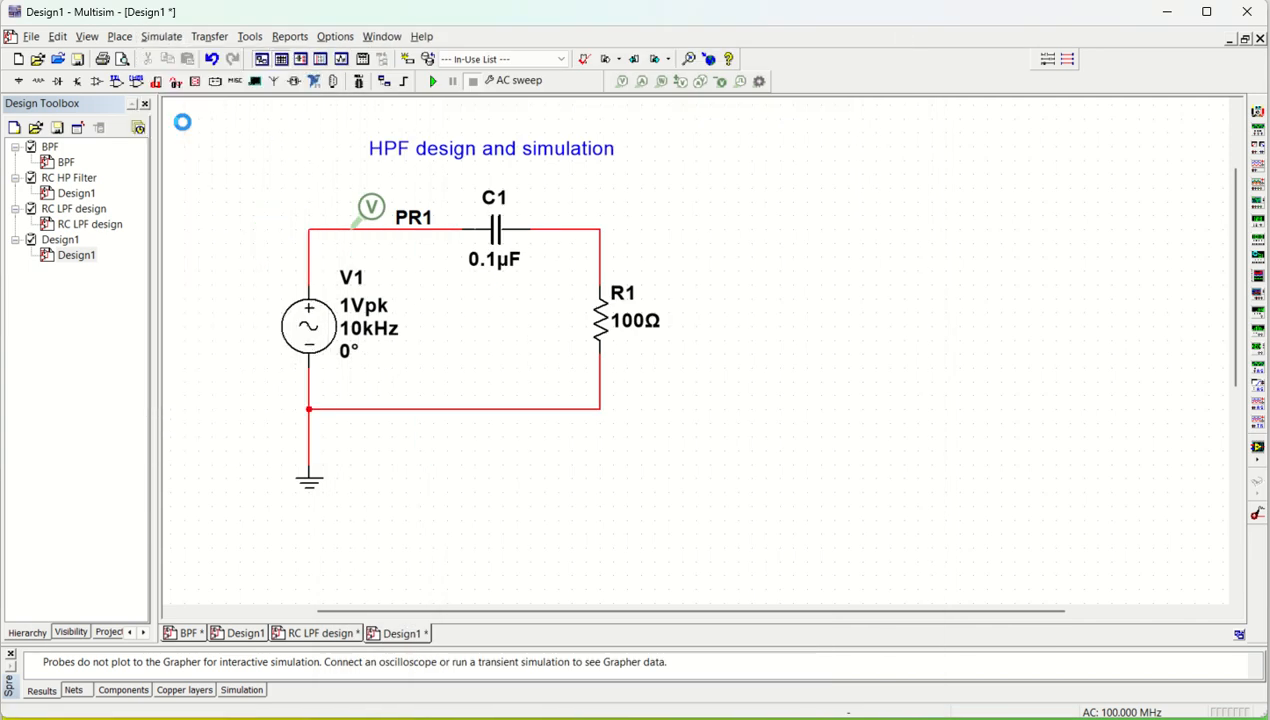
click(356, 196)
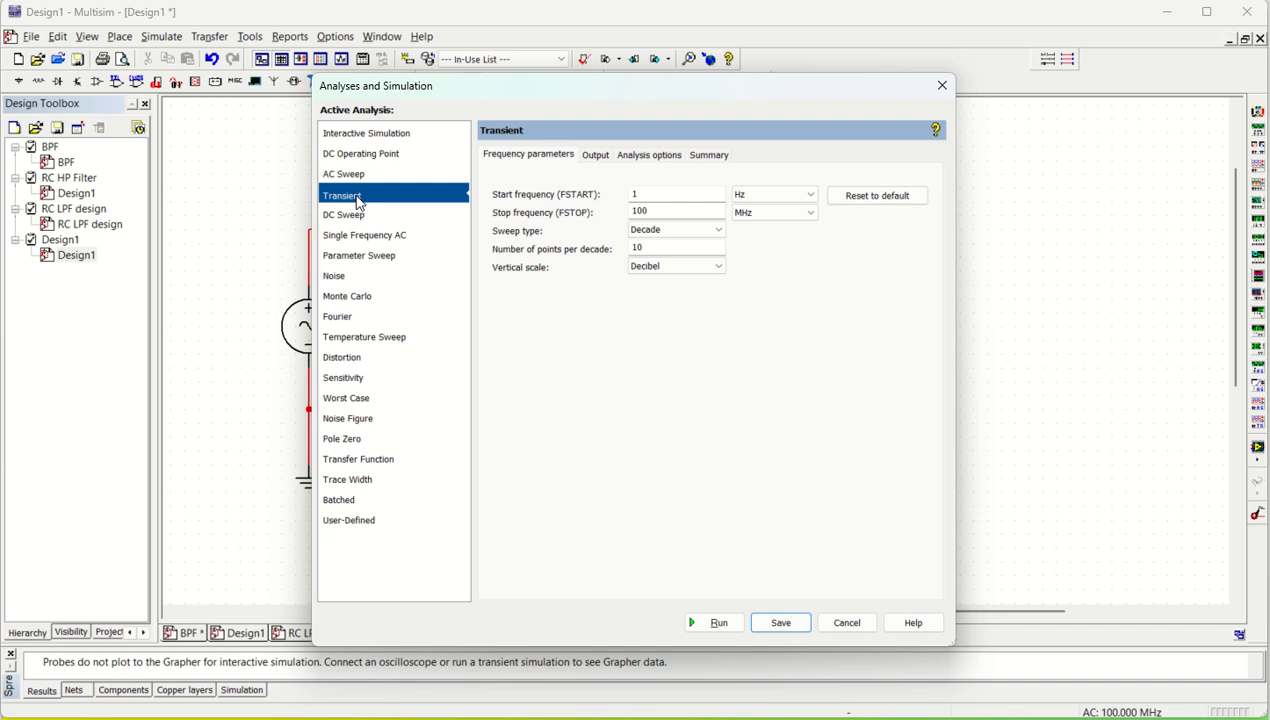
click(621, 251)
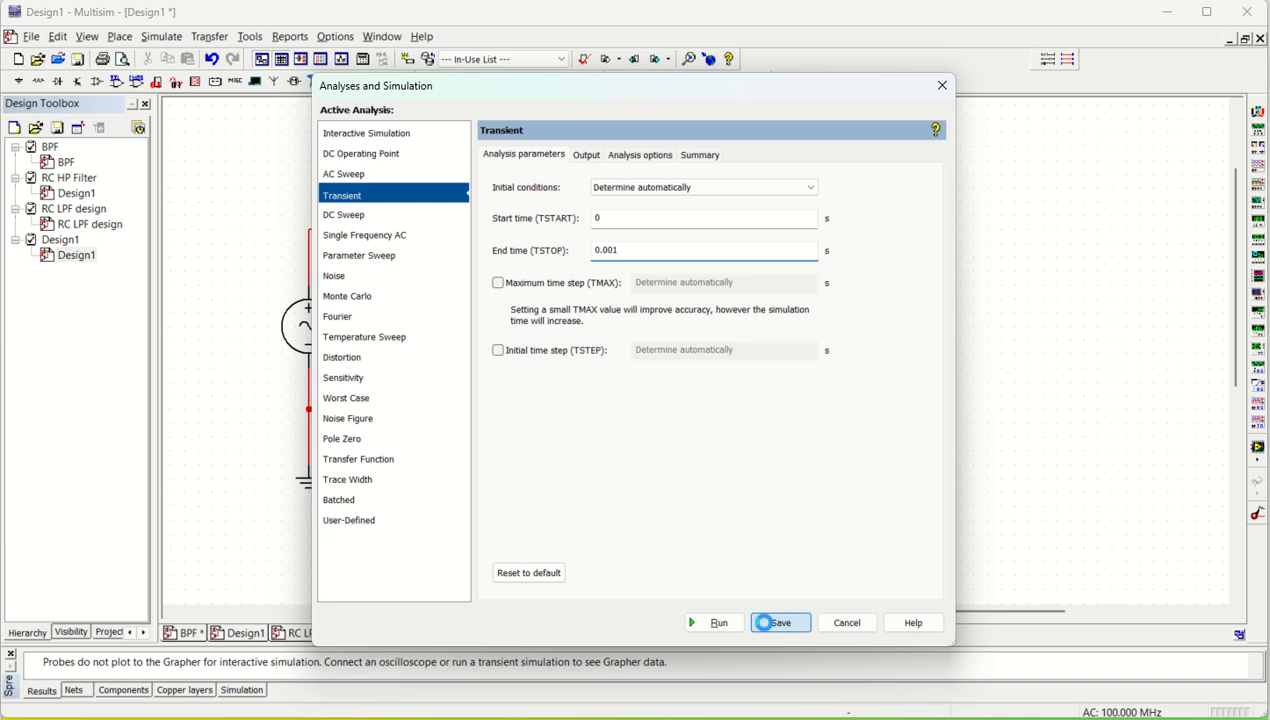
click(780, 622)
click(436, 84)
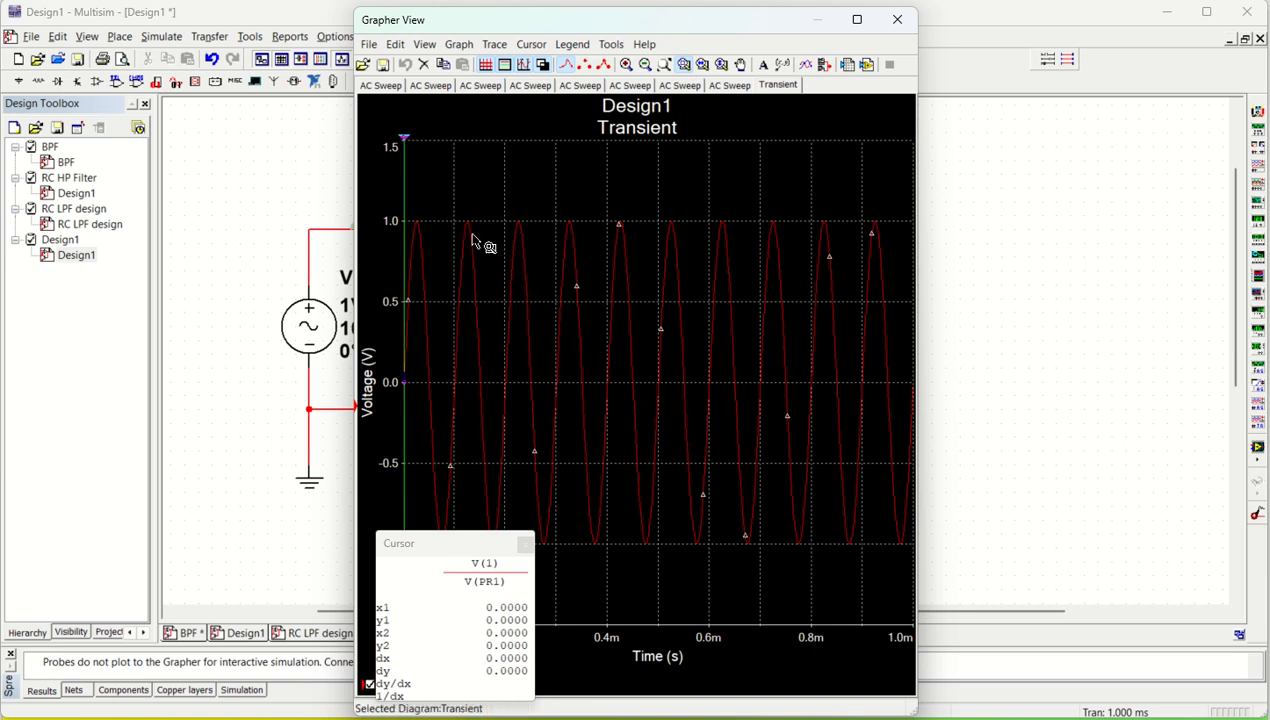
Step: Set the width of the transient voltage trace to 4 and move the cursor readout off the plot
click(494, 44)
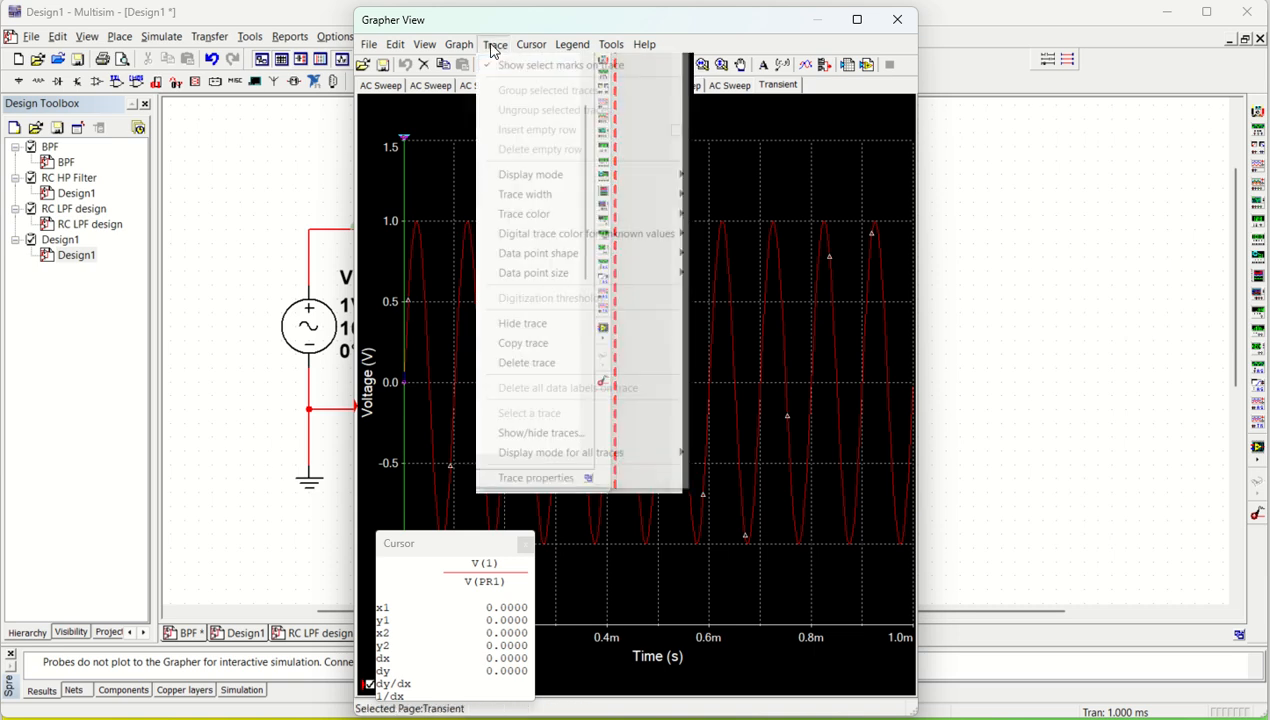
mouse_move(531, 194)
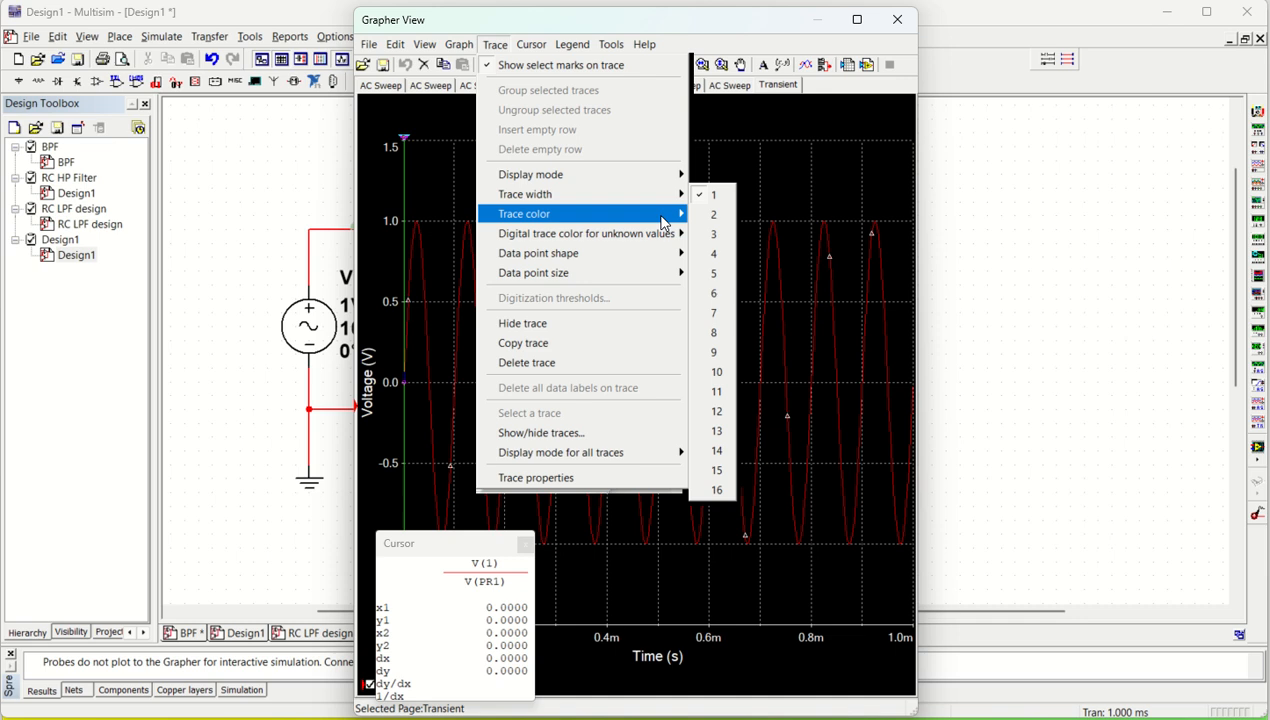
click(714, 258)
drag(490, 543, 1052, 190)
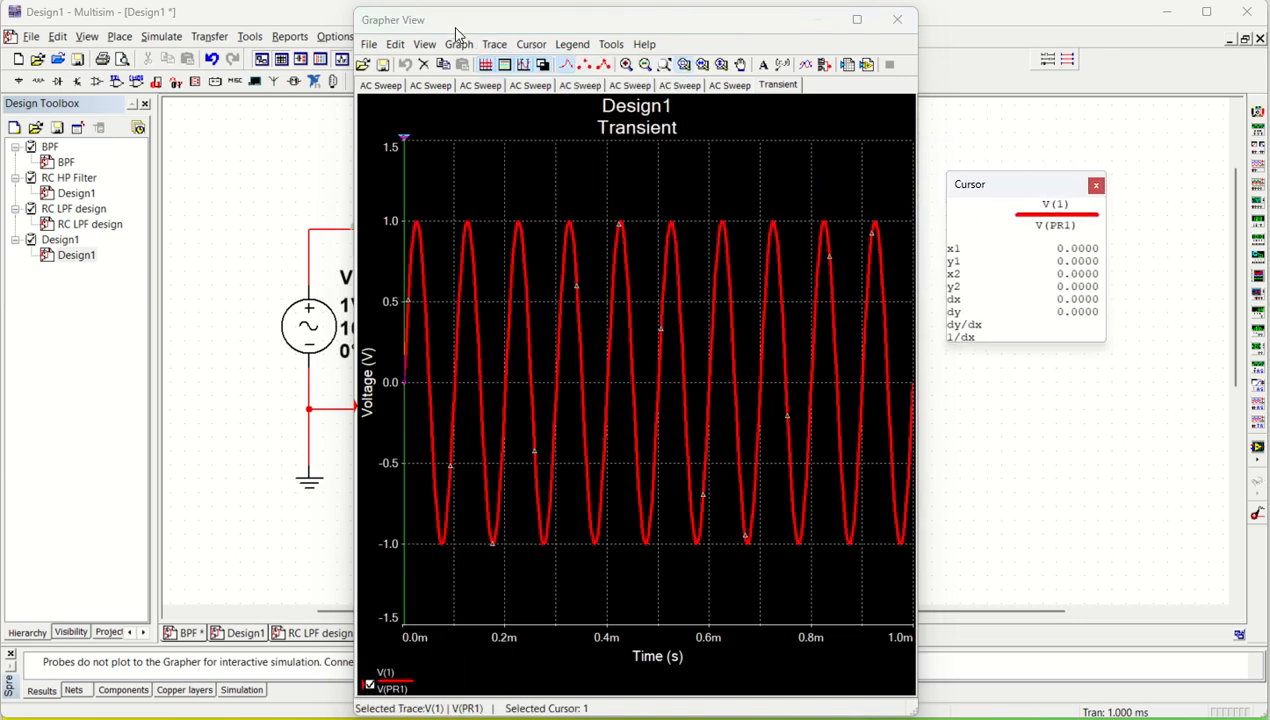
Step: Move the graph window aside to view the input waveform next to source V1 and probe PR1, and close the graph
drag(450, 25, 550, 45)
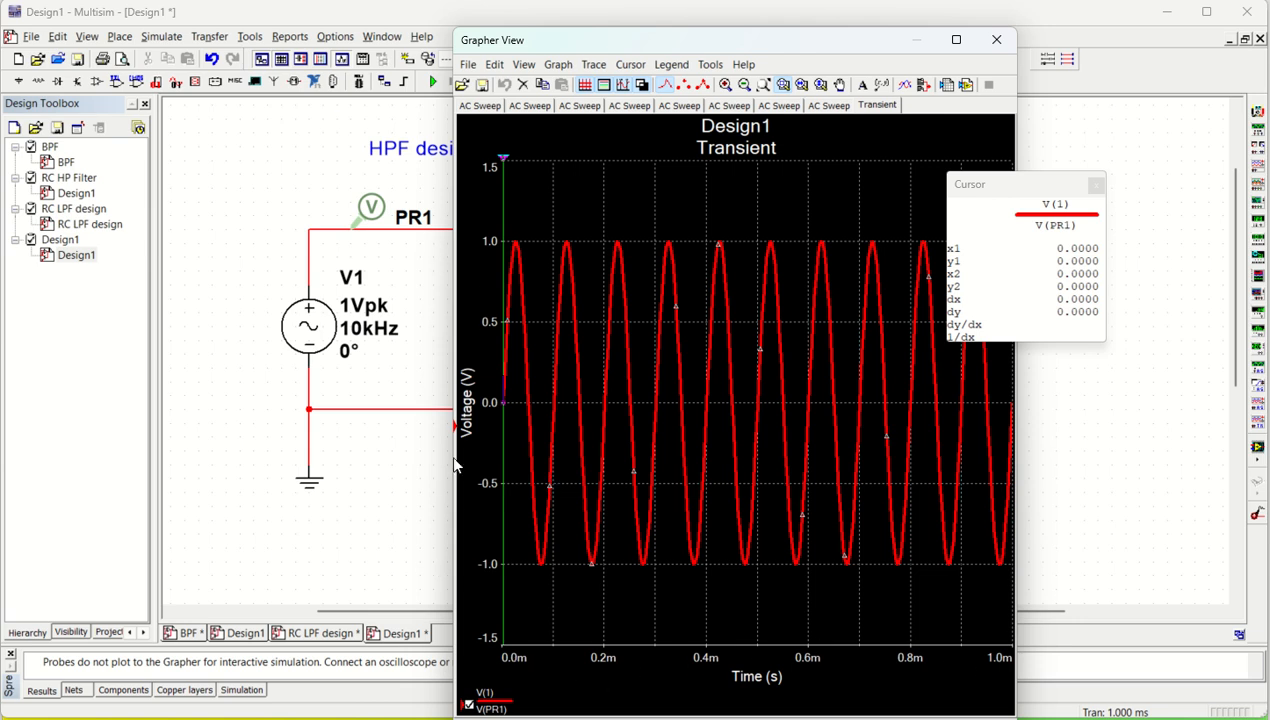
click(358, 508)
click(997, 40)
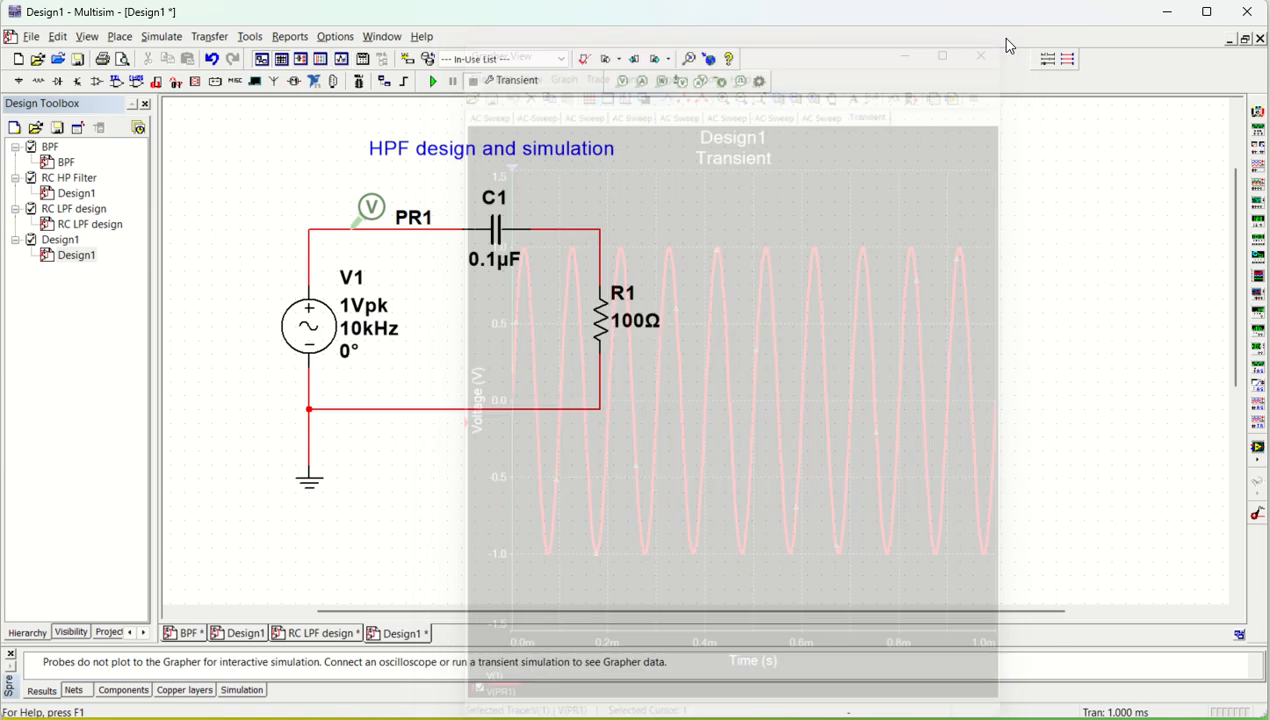